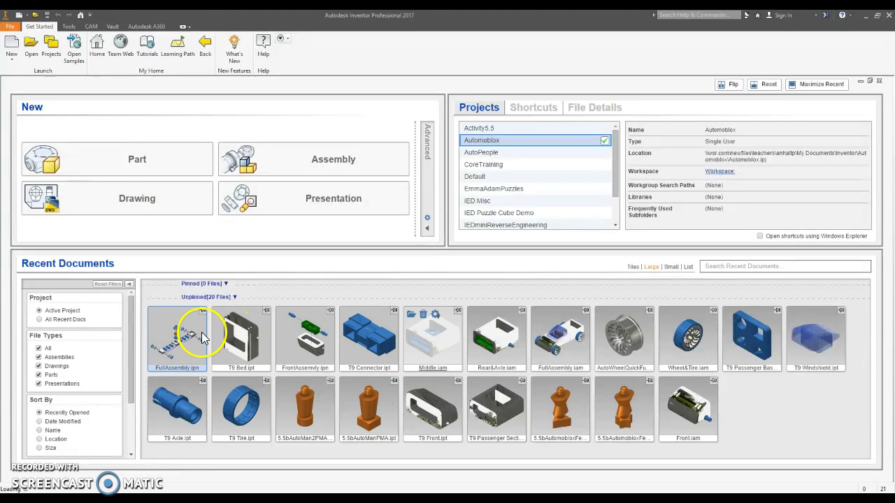
- Open the FullAssembly.ipn exploded presentation, zoom out, and go back to My Home
click(176, 337)
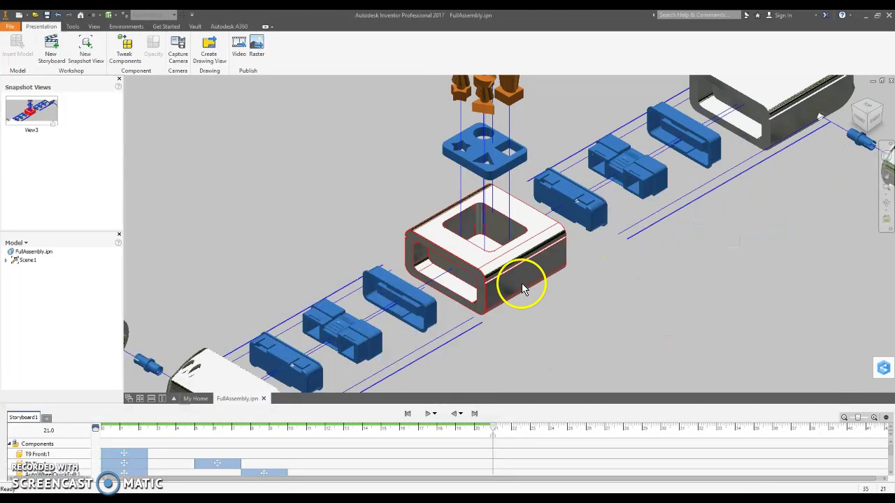
scroll(523, 288, down, 3)
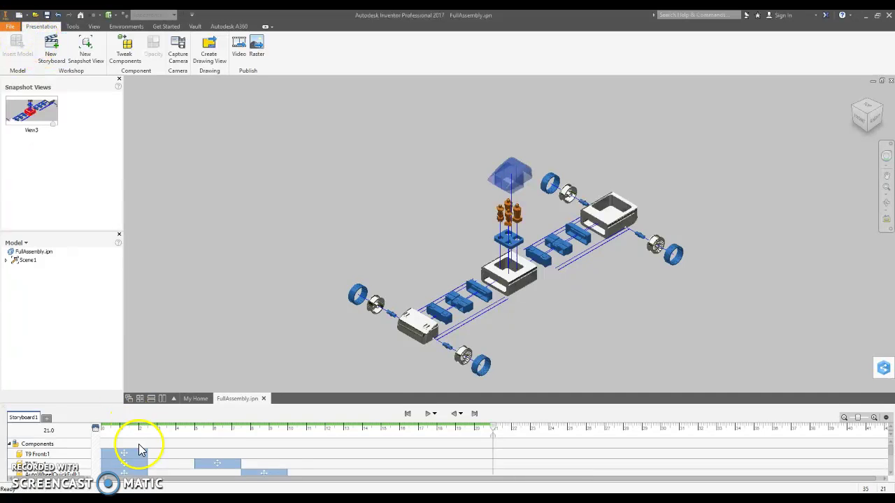
click(194, 397)
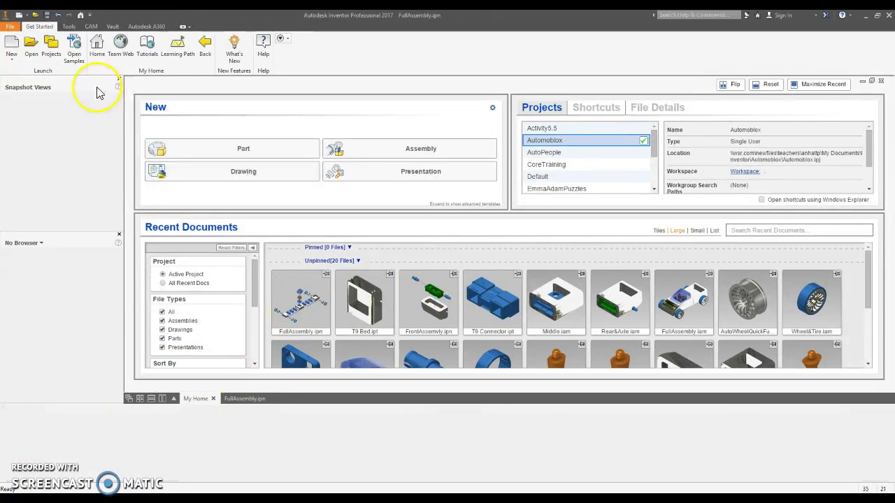
- Create Drawing1 from the GOHAWK TITLE BLOCK.idw template, accepting the prompted texts
click(12, 56)
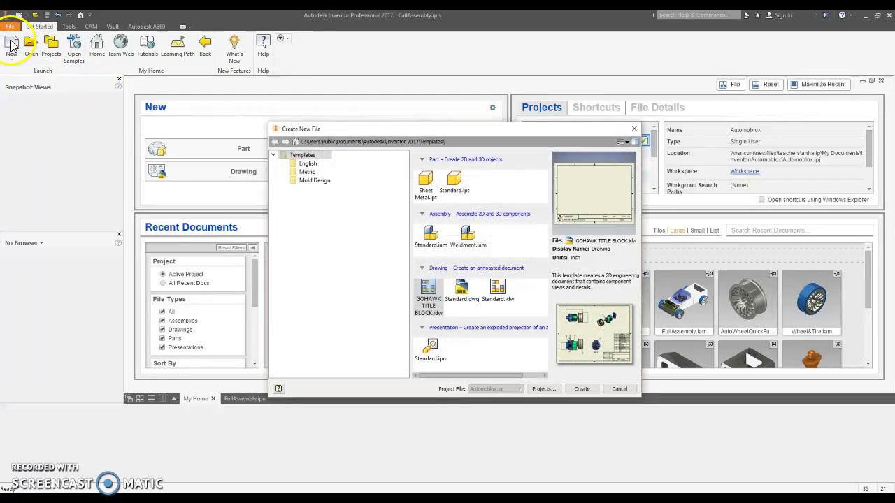
click(582, 389)
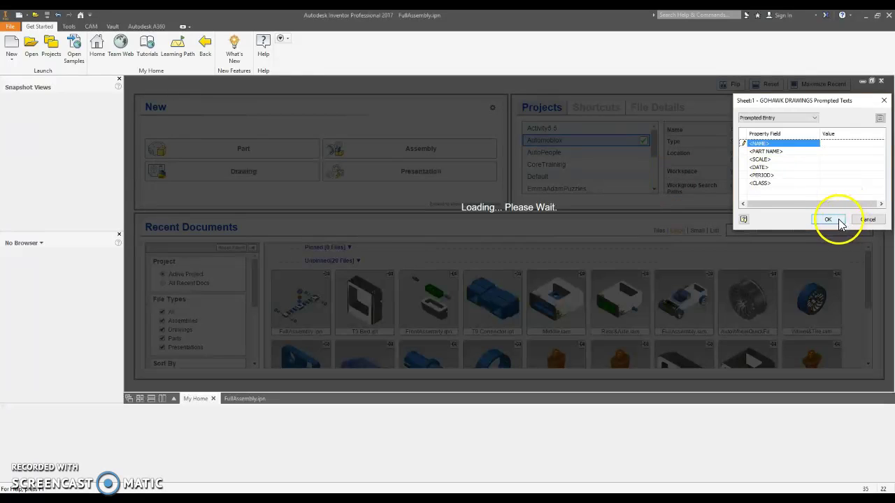
click(838, 220)
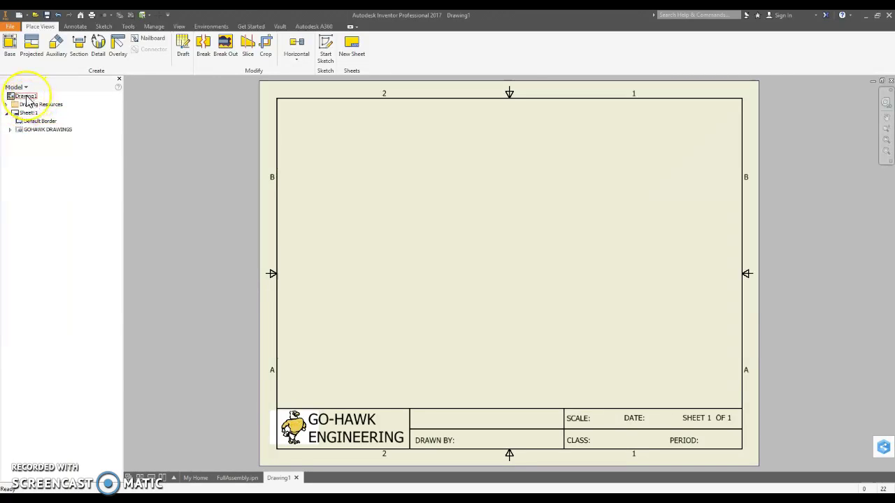
right_click(26, 99)
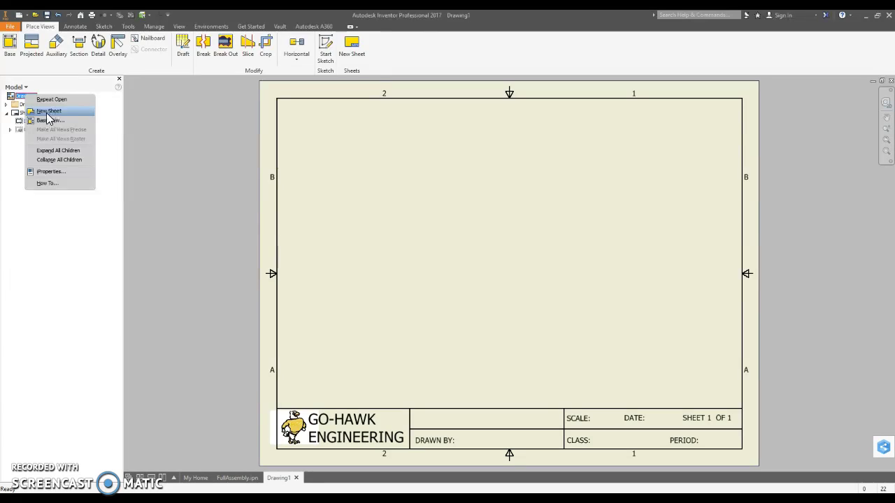
click(283, 159)
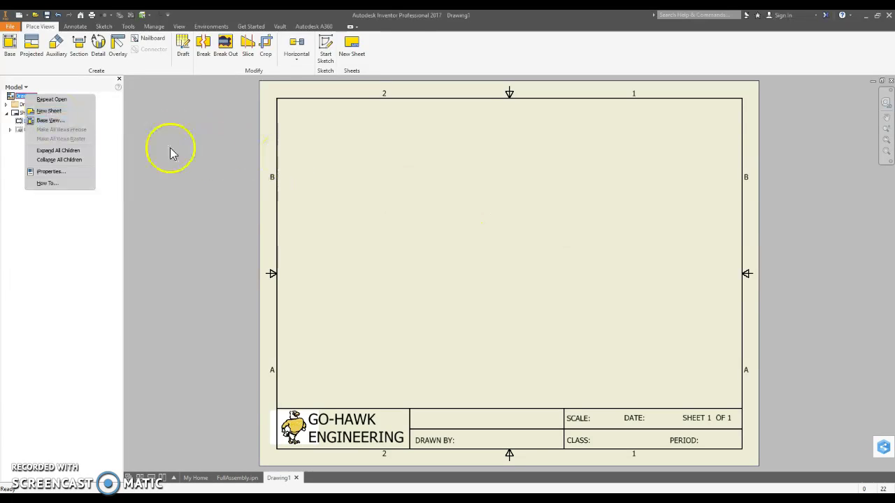
click(363, 363)
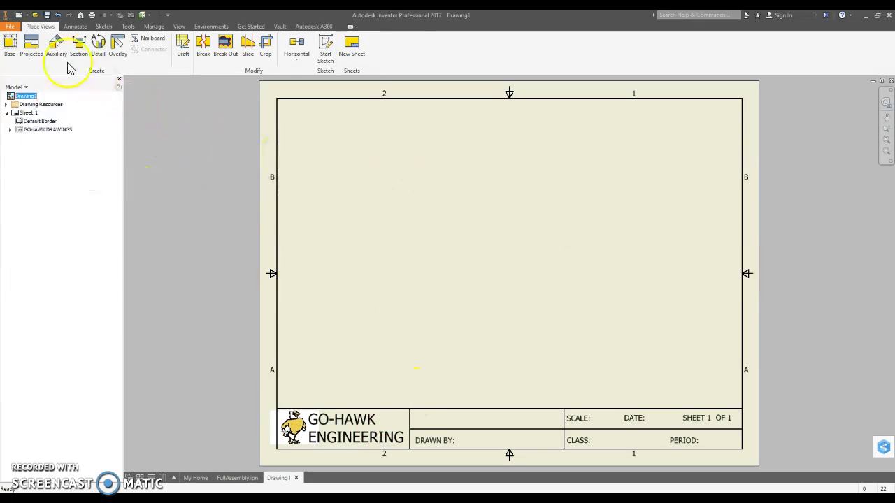
- Place a 1/4-scale base view of the exploded FullAssembly, then switch to FullAssembly.ipn
click(10, 45)
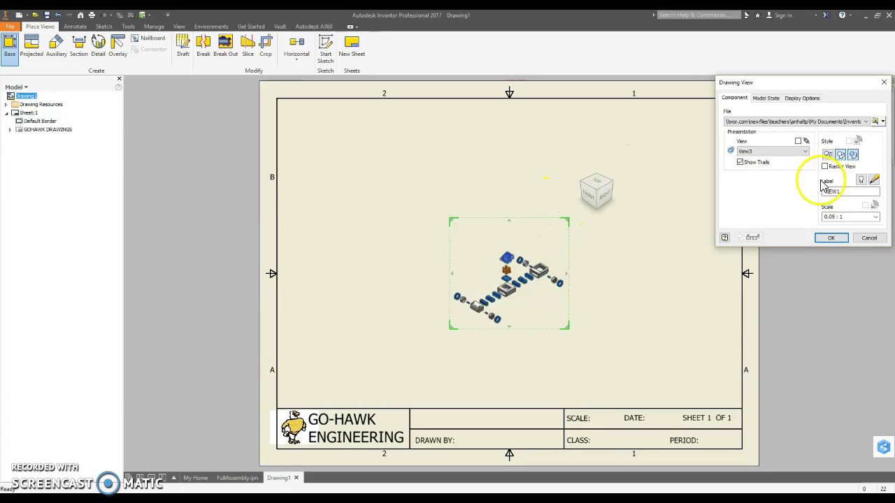
click(876, 217)
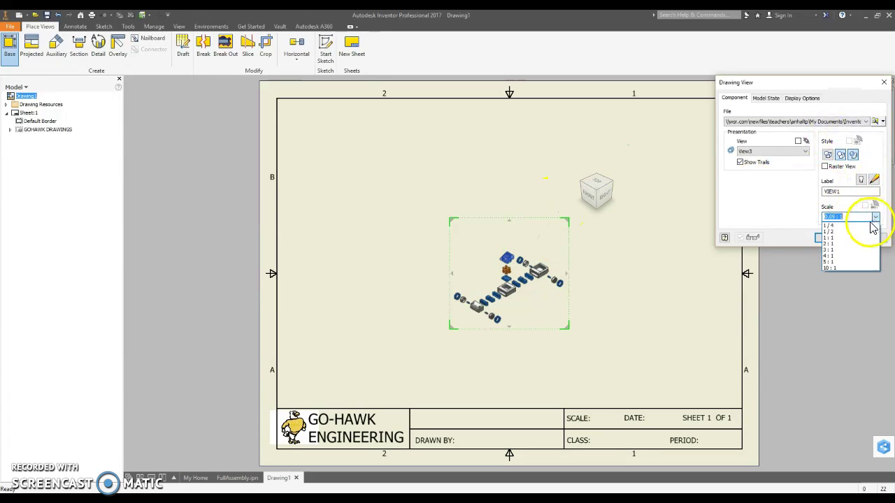
click(867, 226)
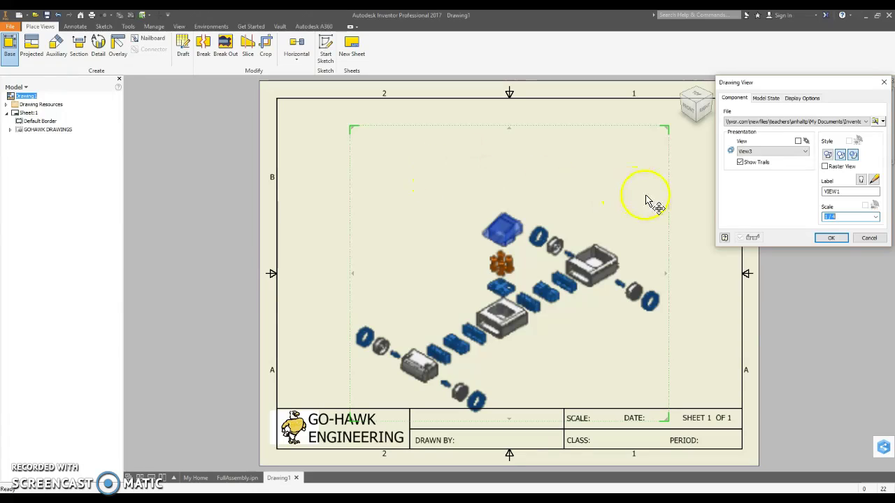
click(831, 238)
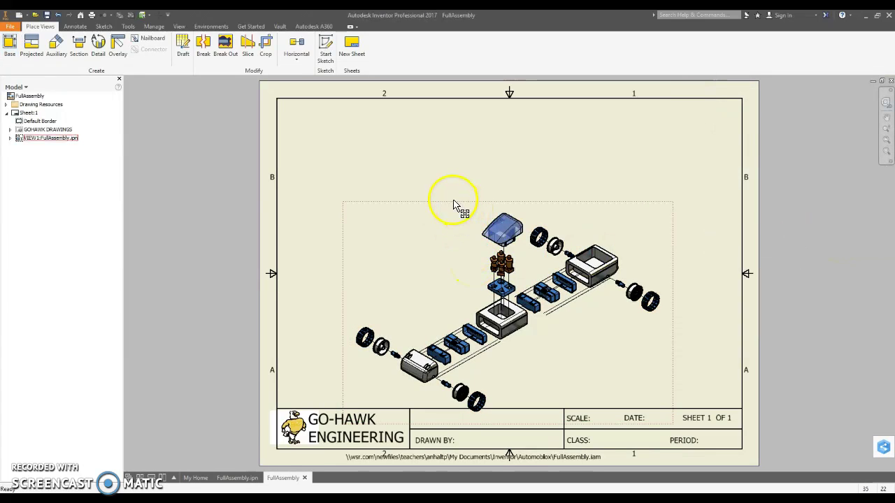
click(232, 478)
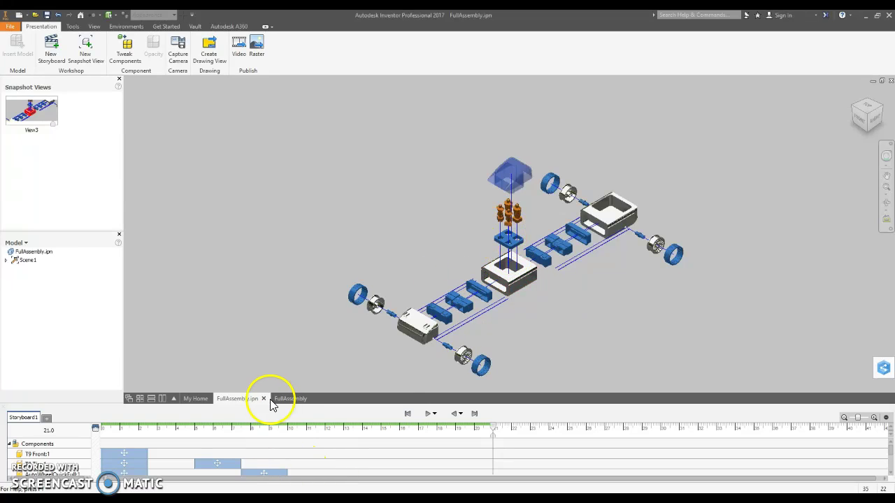
- Back in the drawing, move the exploded view to the sheet's upper left, clear of the title block
click(283, 402)
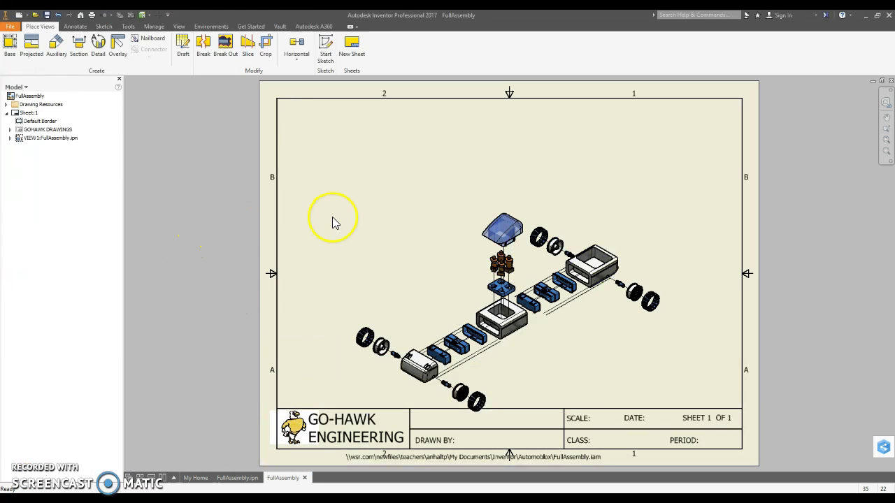
drag(499, 203, 429, 109)
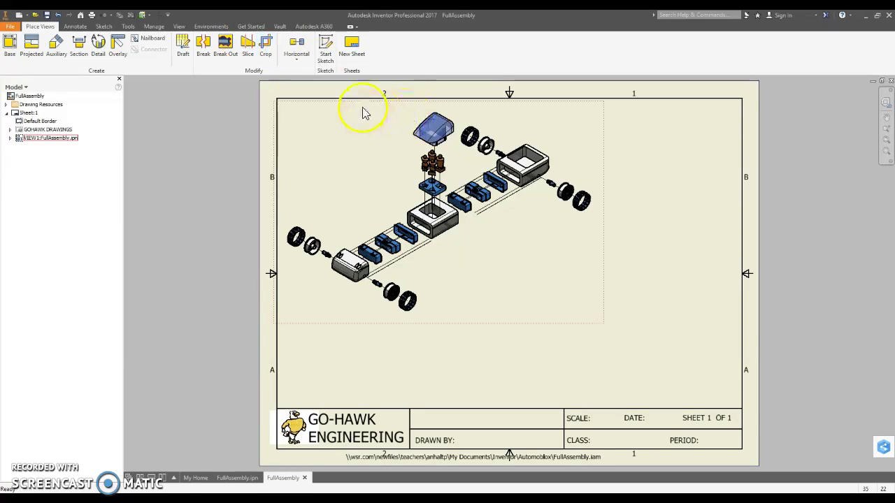
mouse_move(363, 112)
mouse_down()
mouse_move(355, 112)
mouse_move(378, 124)
mouse_up()
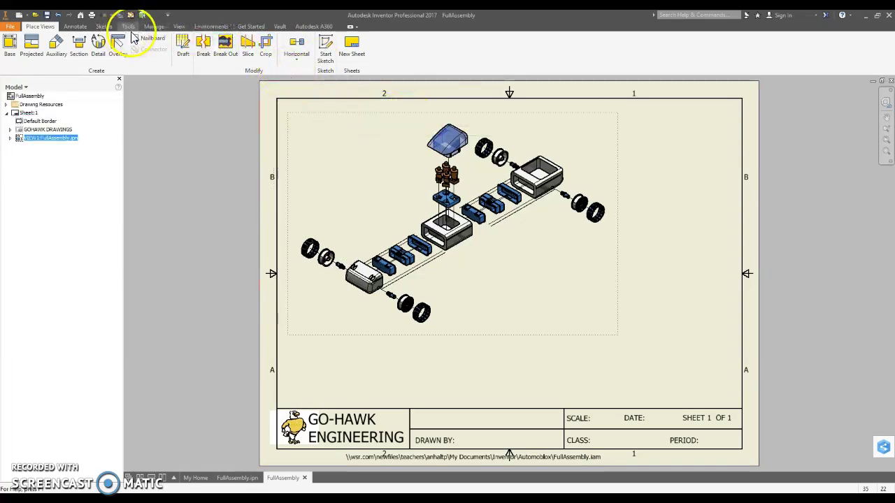
click(78, 27)
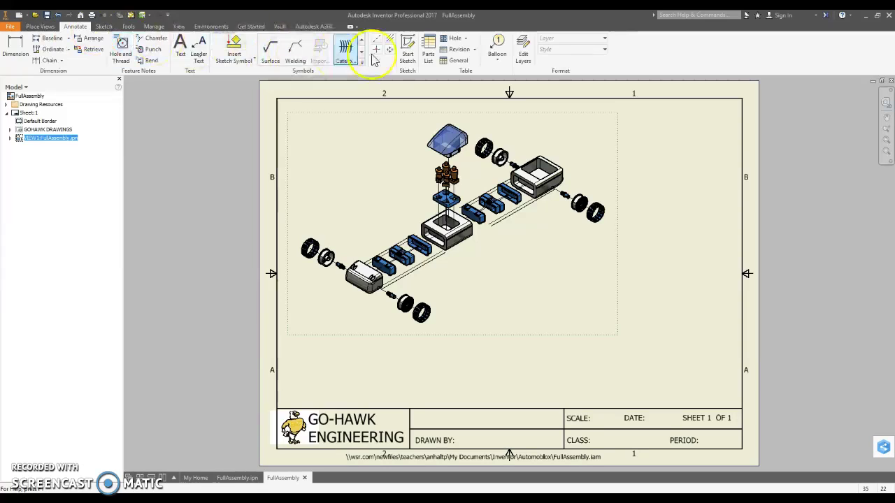
- Auto-balloon all the view's components with balloons 1–10 around it, using Structured BOM
click(499, 62)
click(517, 94)
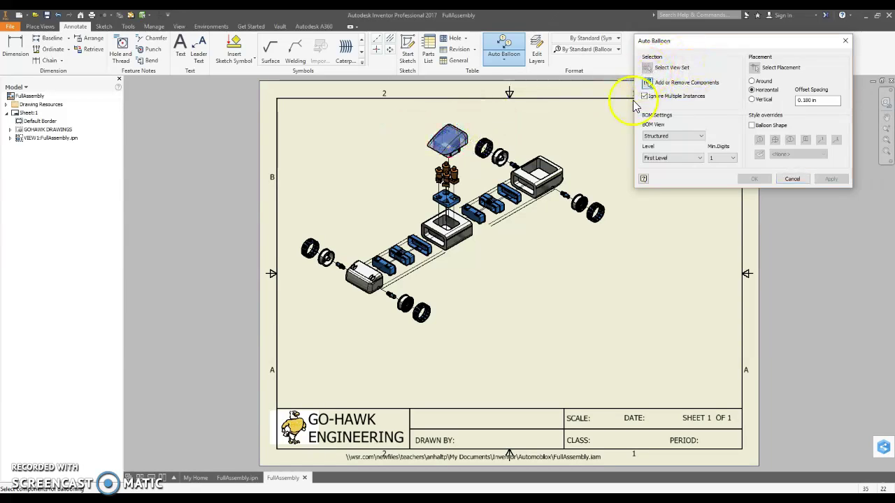
mouse_move(290, 109)
mouse_down()
mouse_move(511, 242)
mouse_move(659, 345)
mouse_move(663, 359)
mouse_up()
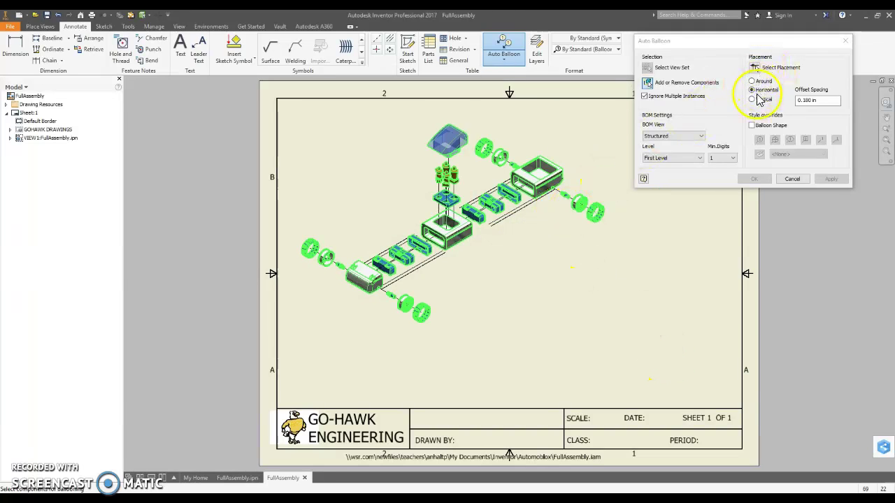
click(767, 80)
click(756, 70)
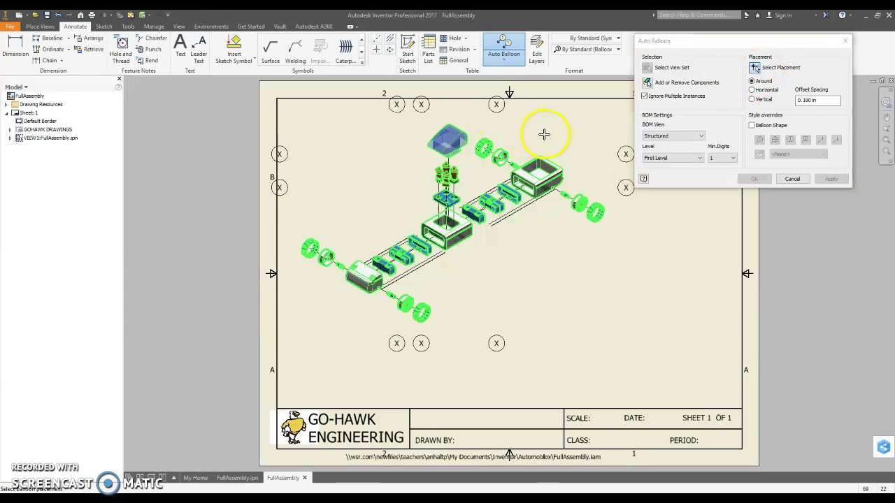
click(608, 190)
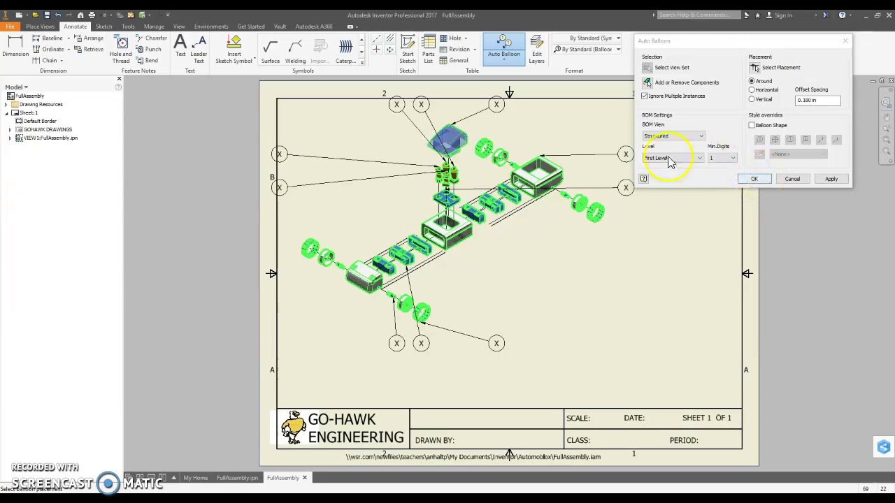
click(675, 135)
click(689, 143)
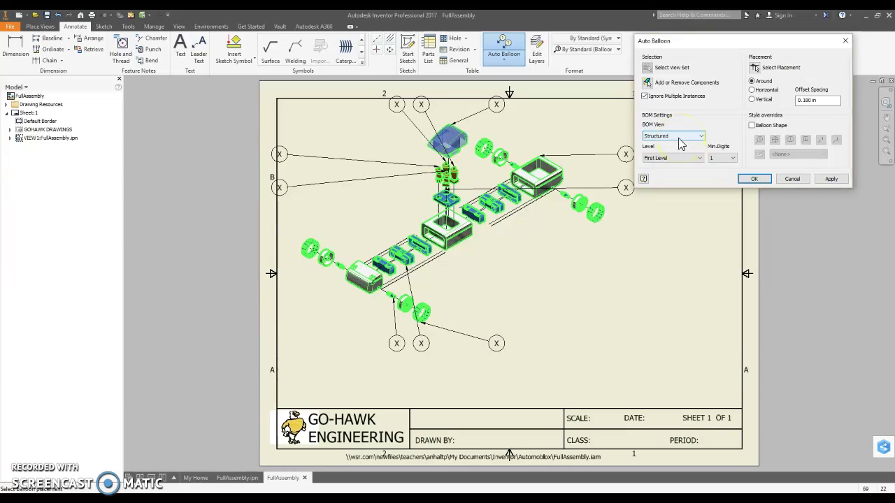
click(754, 179)
click(756, 147)
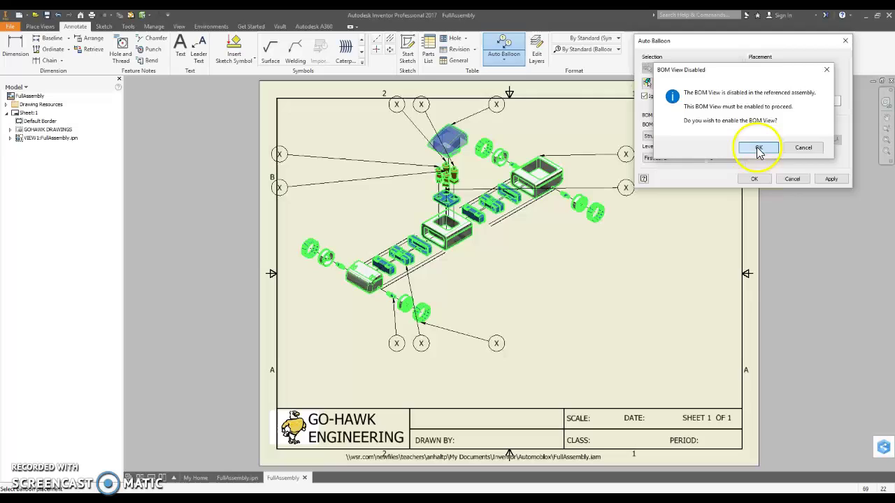
- Start a parts list sourced from the exploded view, then cancel it
click(428, 49)
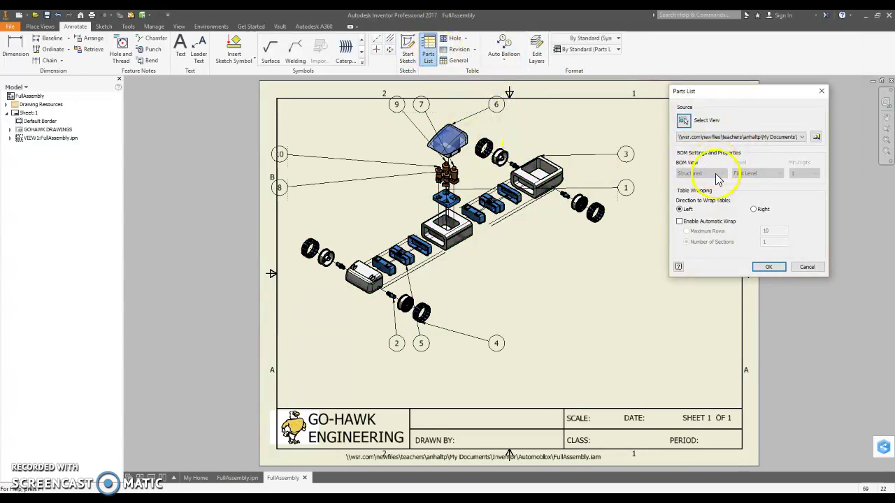
click(684, 122)
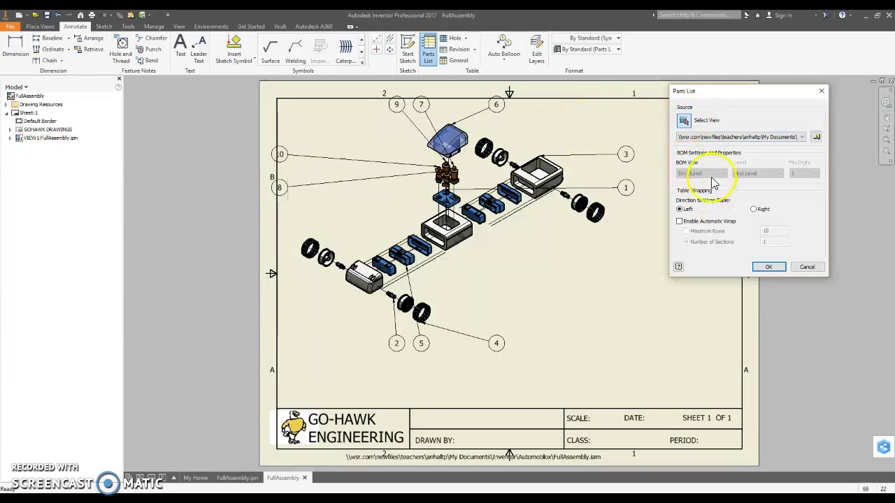
click(628, 114)
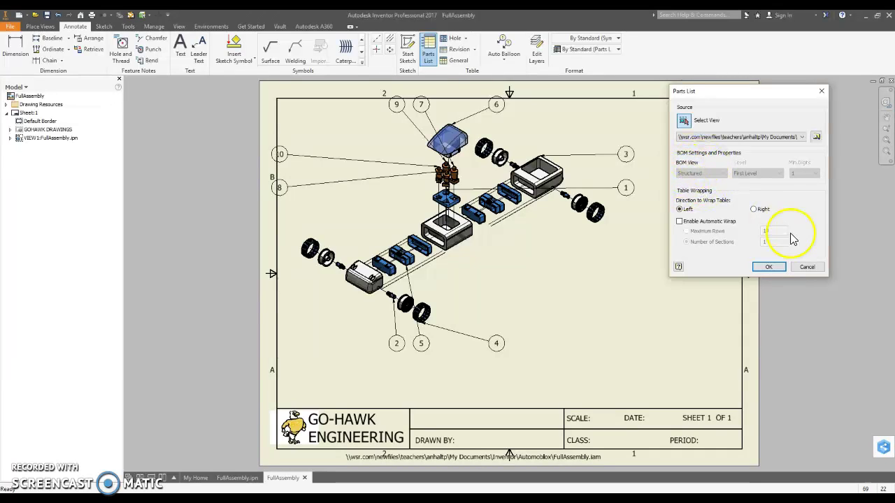
click(804, 267)
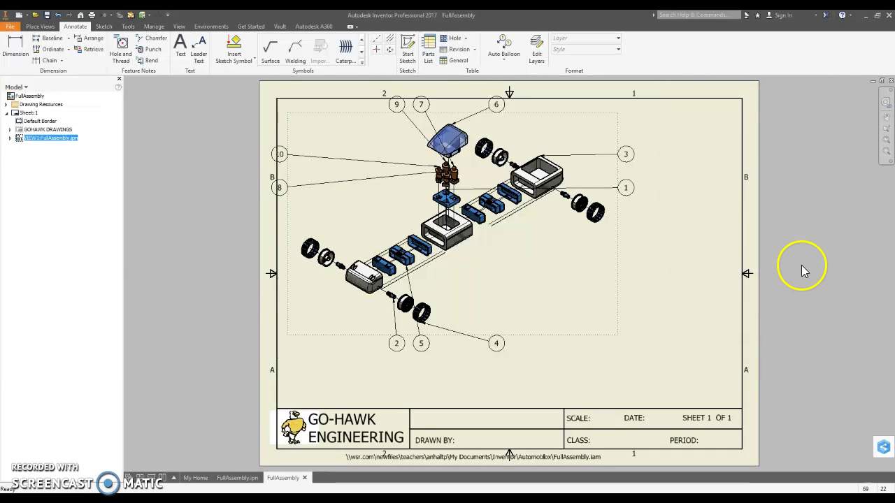
- Delete all the numbered balloons and leaders from VIEW1
double_click(574, 189)
key(Return)
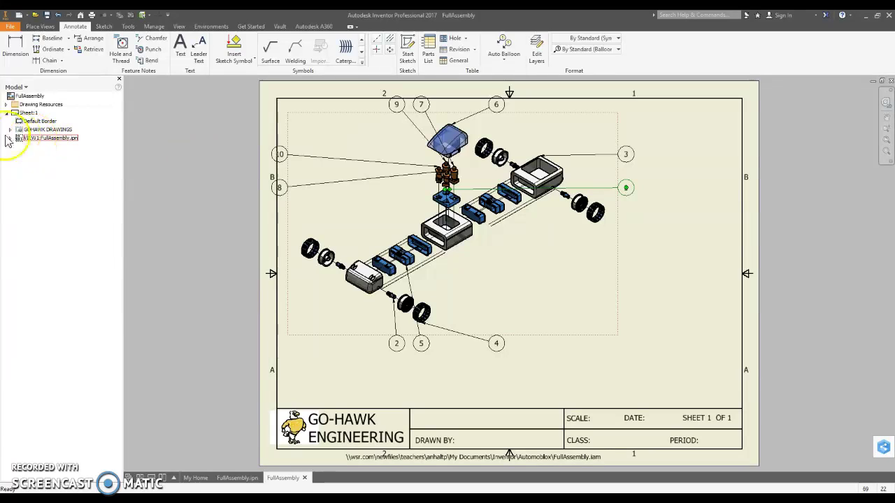
click(42, 146)
key(ctrl+z)
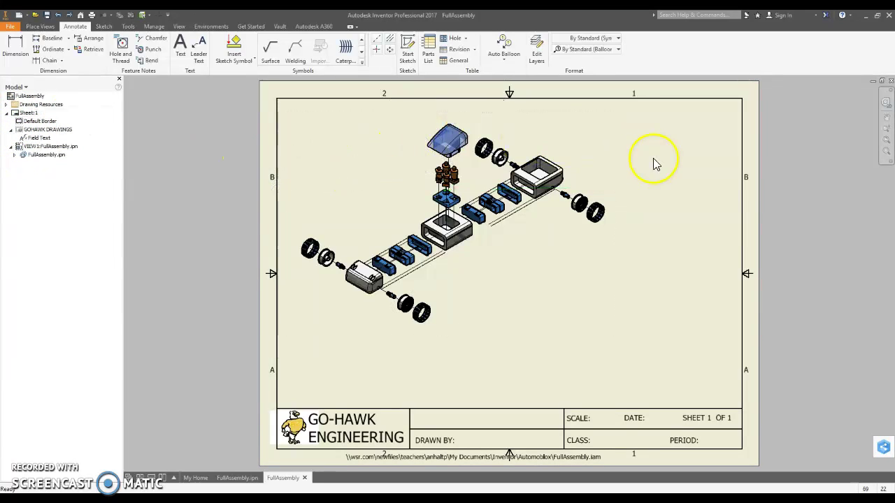
- Auto-balloon every component of the exploded view with the Parts Only BOM view, placed around it
click(502, 45)
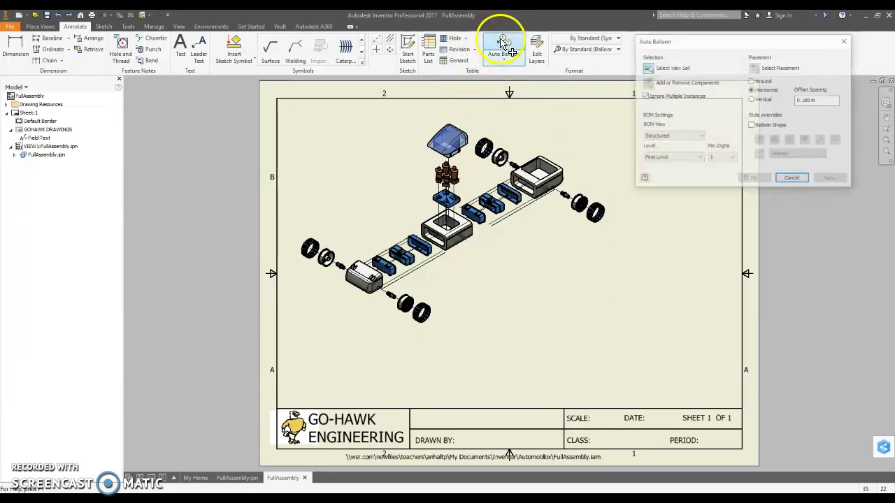
click(689, 135)
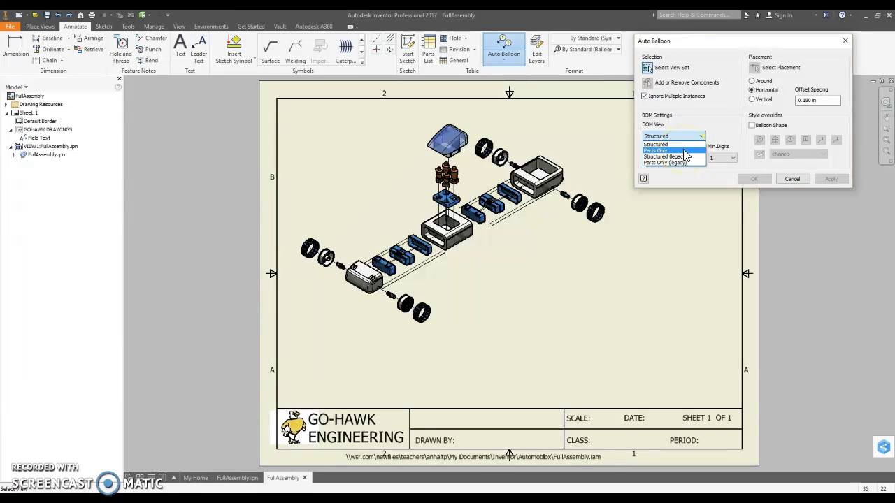
click(686, 155)
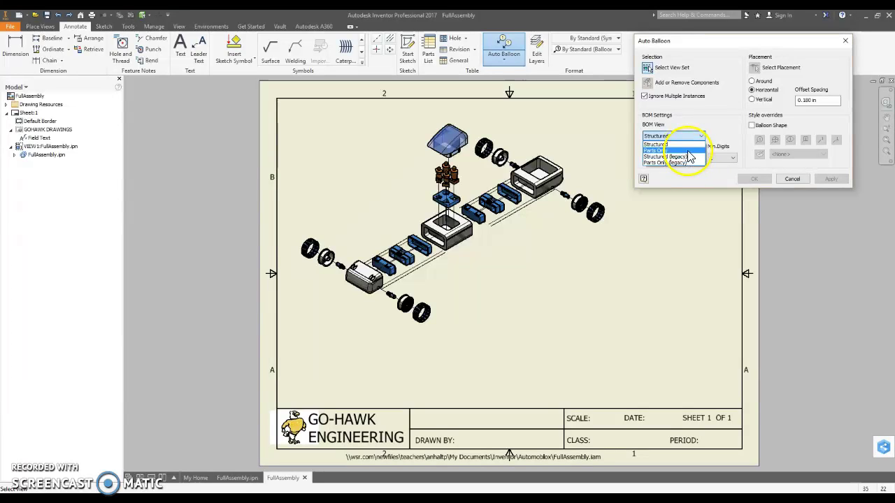
click(689, 155)
click(510, 140)
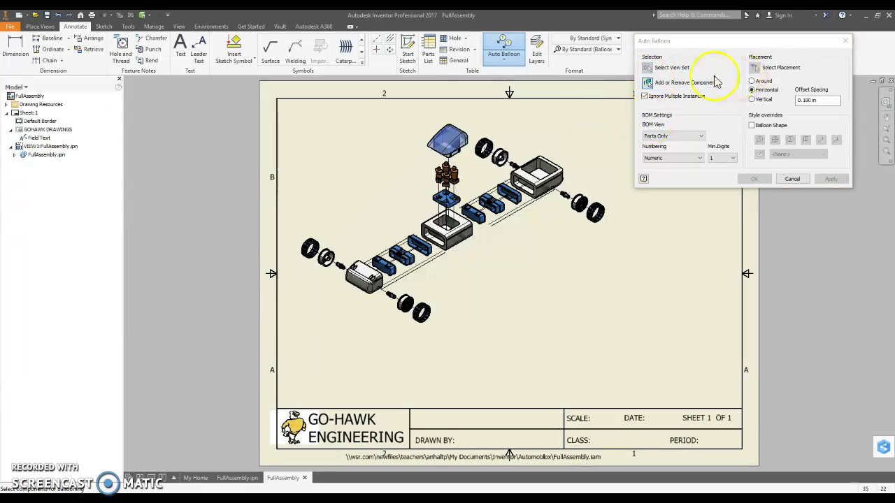
click(693, 82)
mouse_move(283, 114)
mouse_down()
mouse_move(643, 340)
mouse_move(653, 366)
mouse_up()
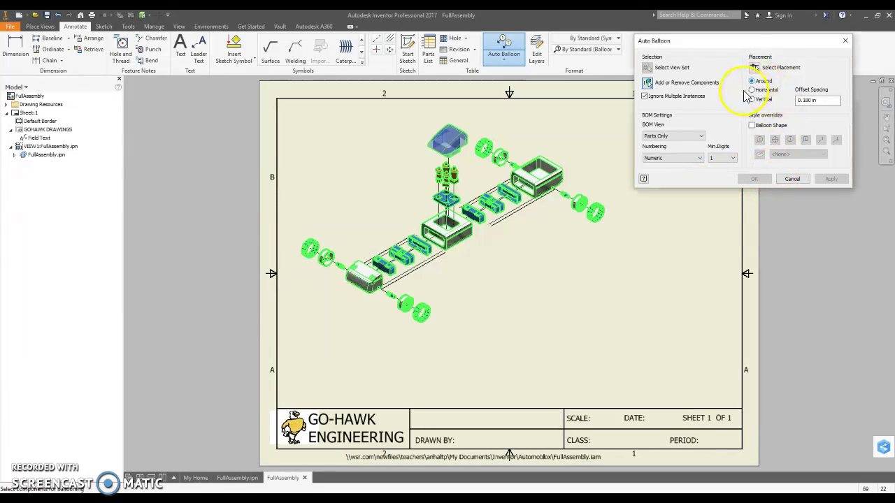
click(756, 70)
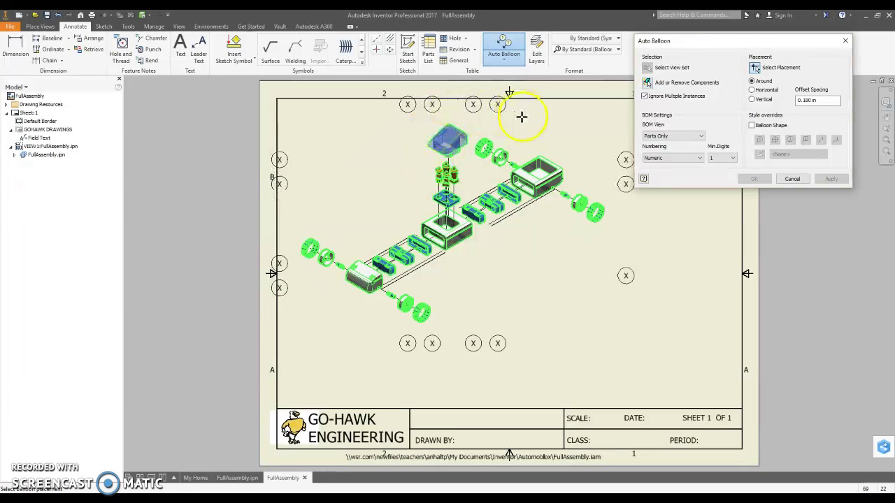
click(552, 121)
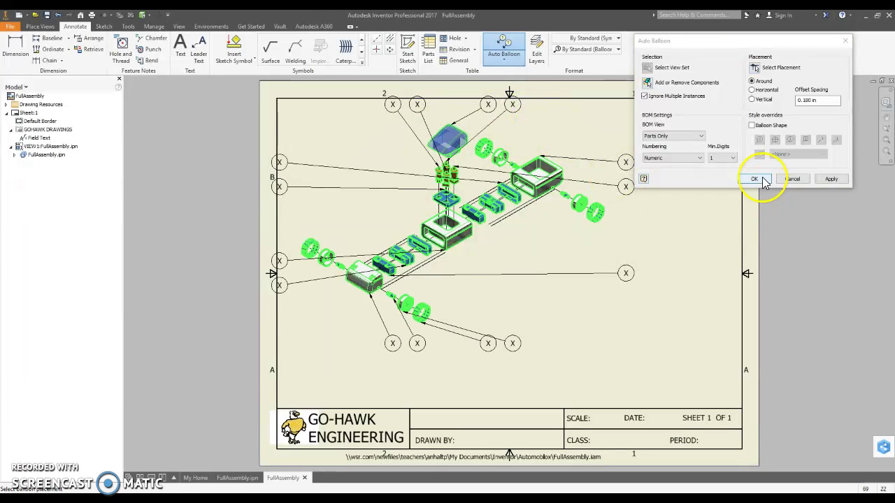
click(764, 180)
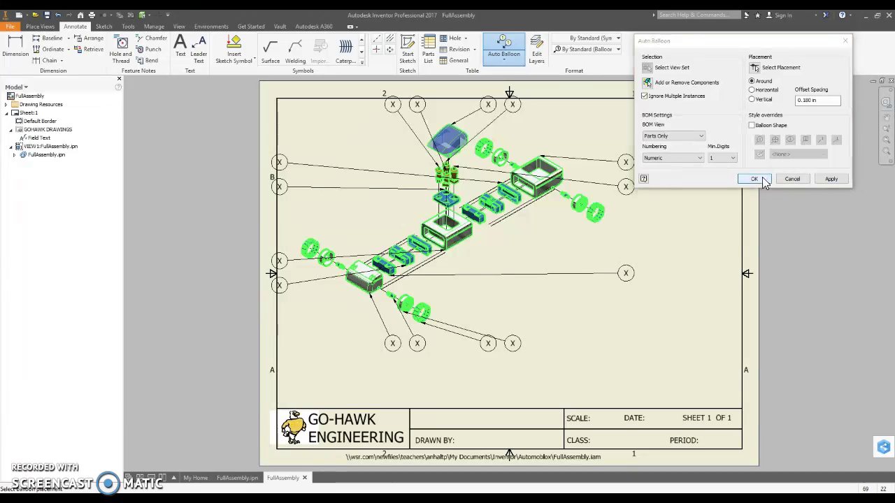
- Place a Parts Only parts list against the sheet's right border above the title block
click(761, 147)
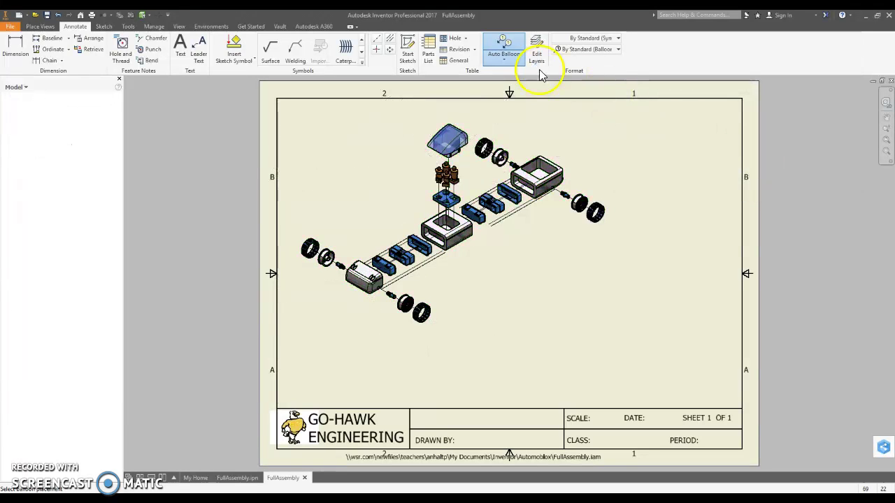
click(428, 54)
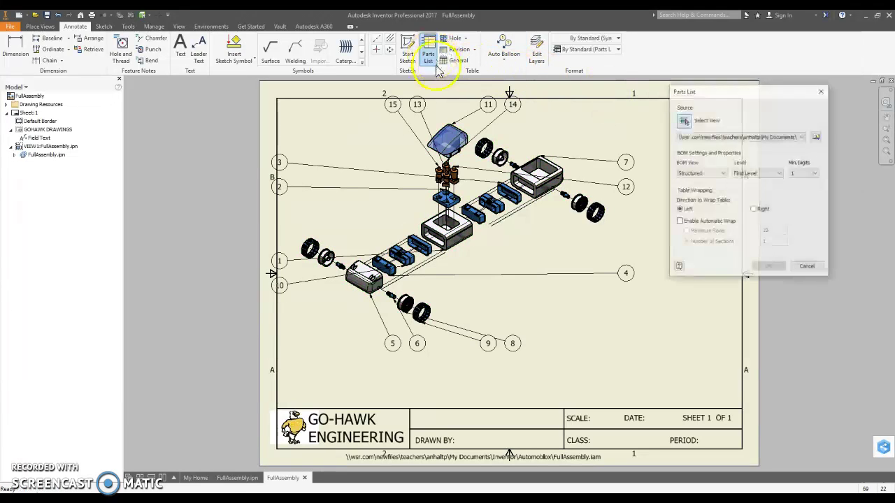
click(703, 173)
click(713, 122)
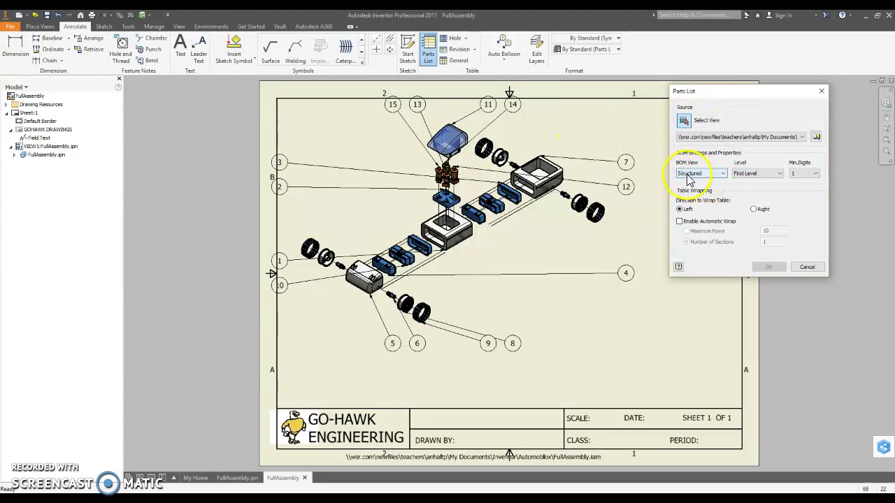
key(Down)
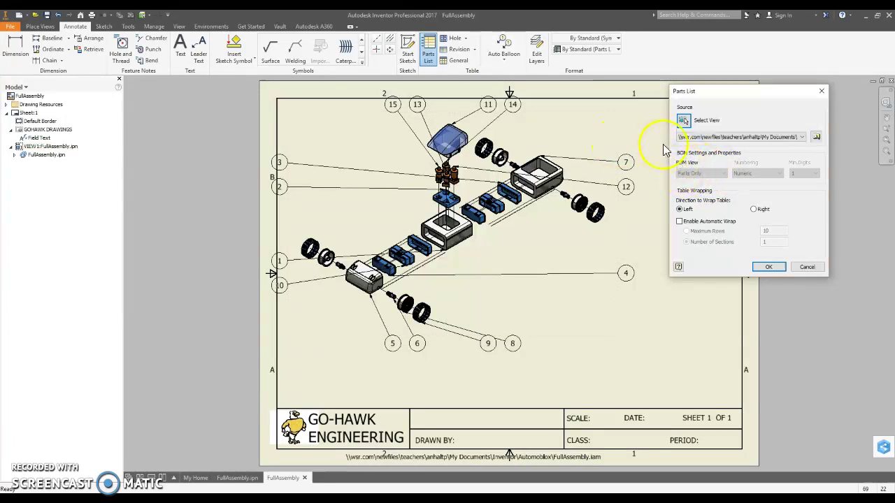
click(768, 268)
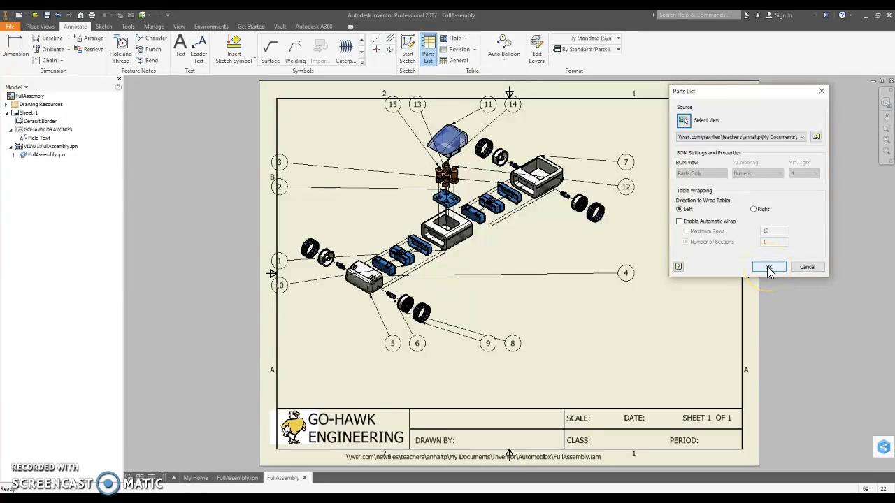
click(768, 268)
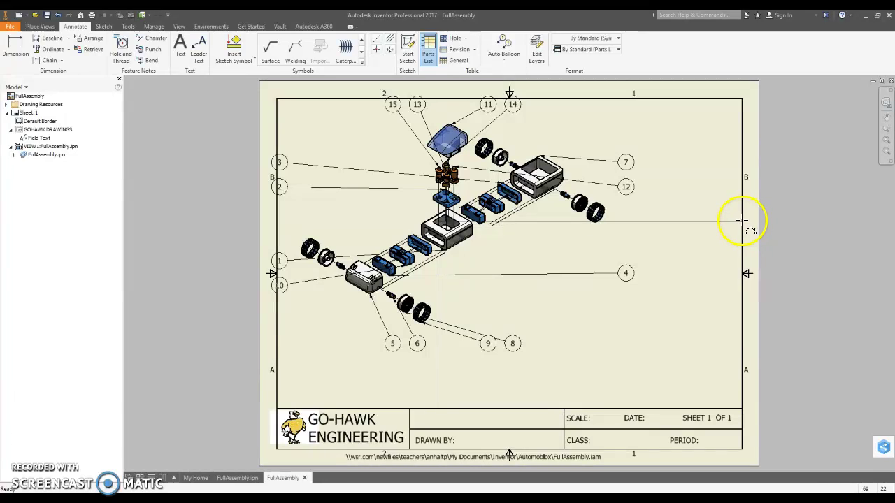
click(742, 221)
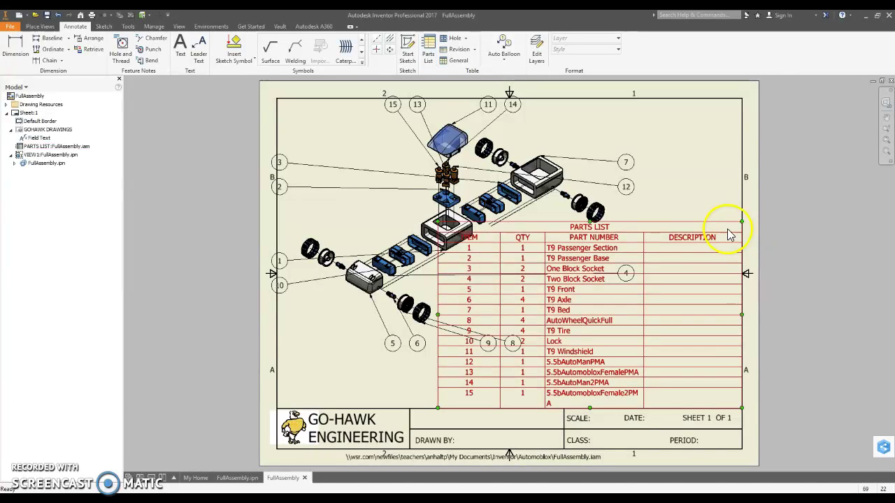
- Bring up the parts list's right-click options, then dismiss them
right_click(687, 181)
key(Escape)
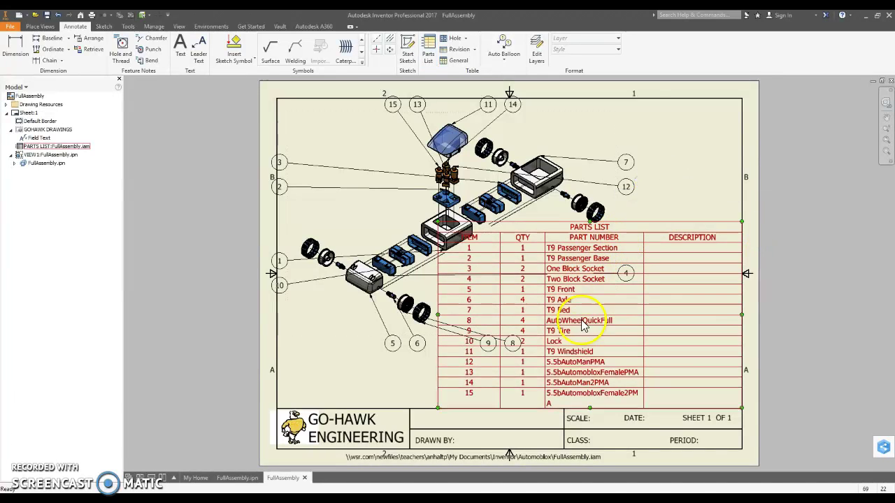
right_click(615, 240)
click(597, 241)
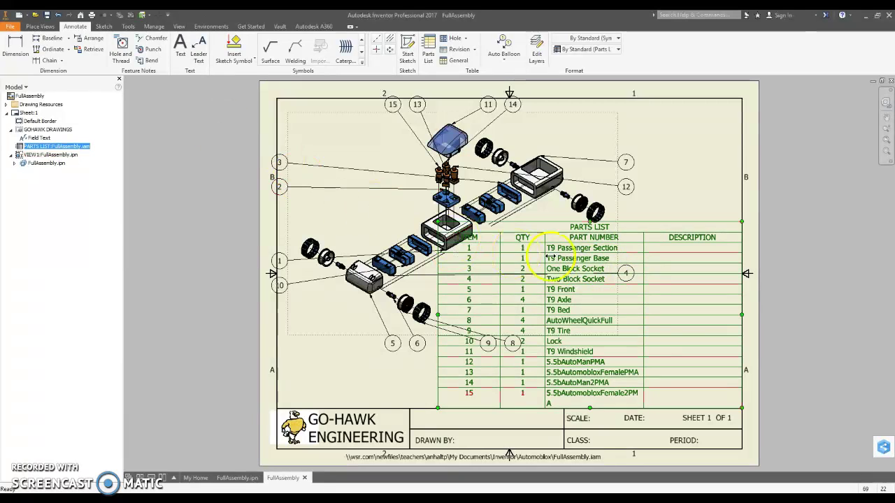
- Open the parts list editor's Column Chooser and scroll through the Available Properties
double_click(595, 241)
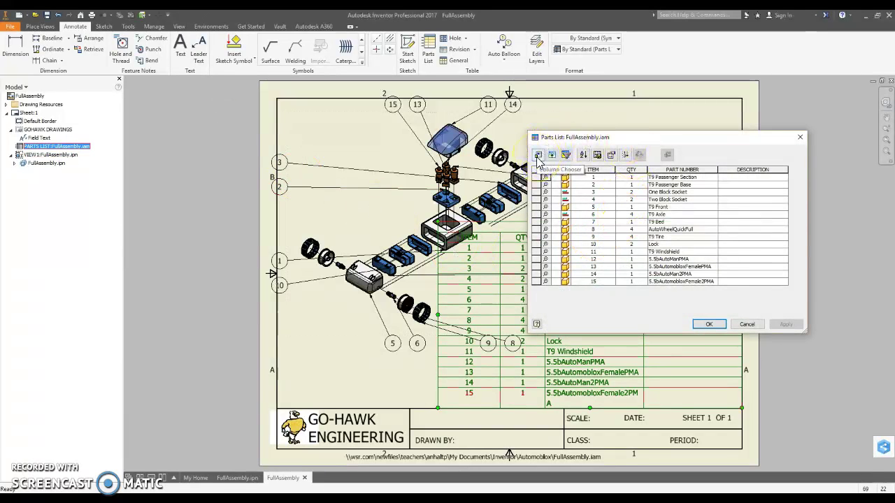
click(537, 156)
drag(656, 142, 687, 146)
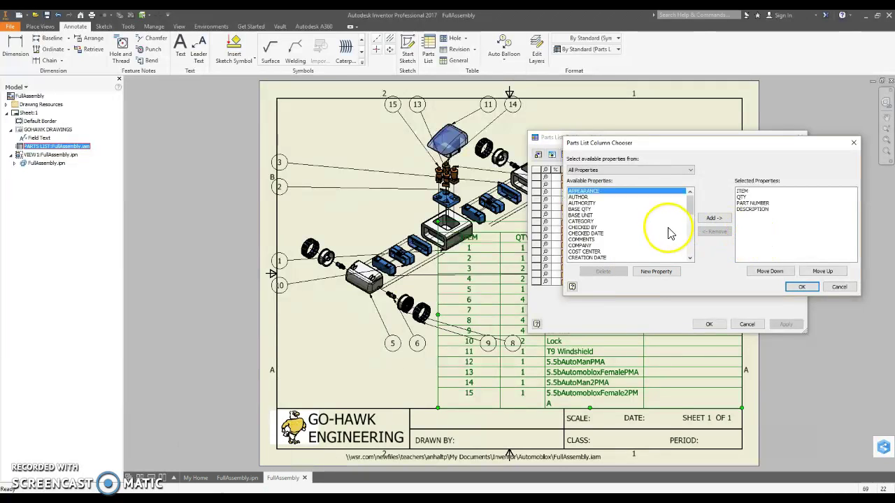
drag(690, 202, 689, 252)
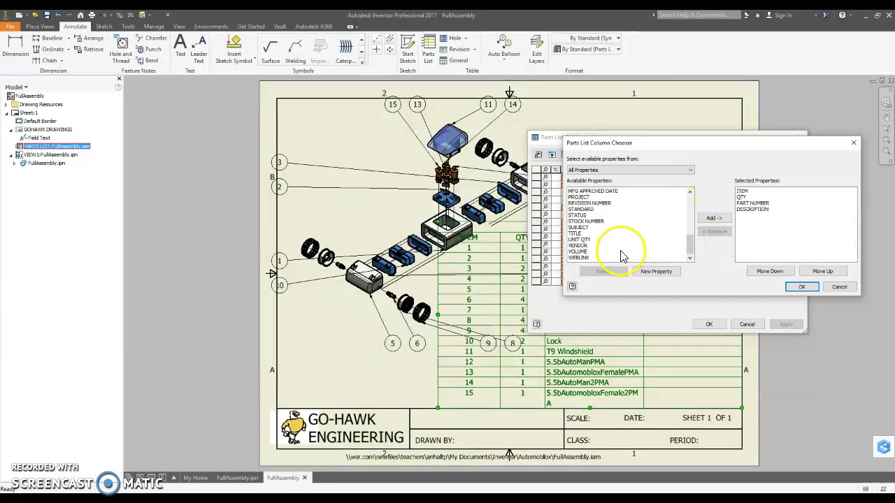
scroll(669, 234, up, 1)
scroll(667, 231, up, 5)
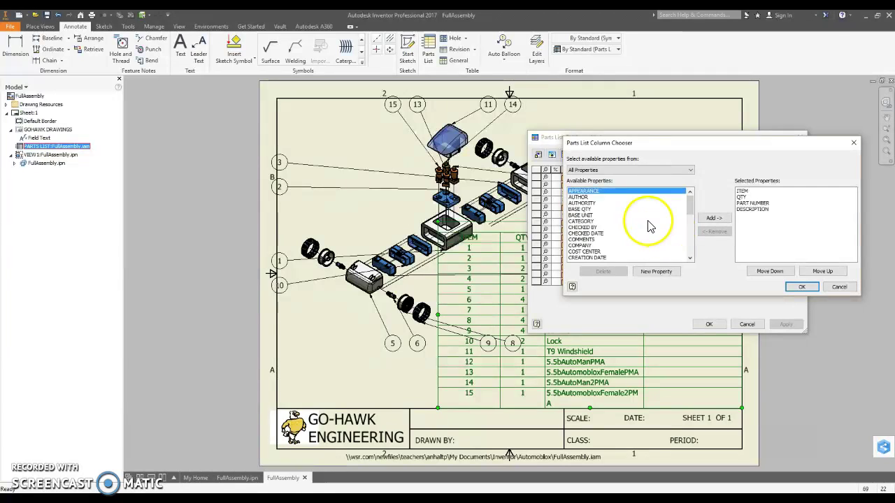
- Remove DESCRIPTION, add MASS, MATERIAL and VOLUME columns, and move MATERIAL above MASS
click(753, 209)
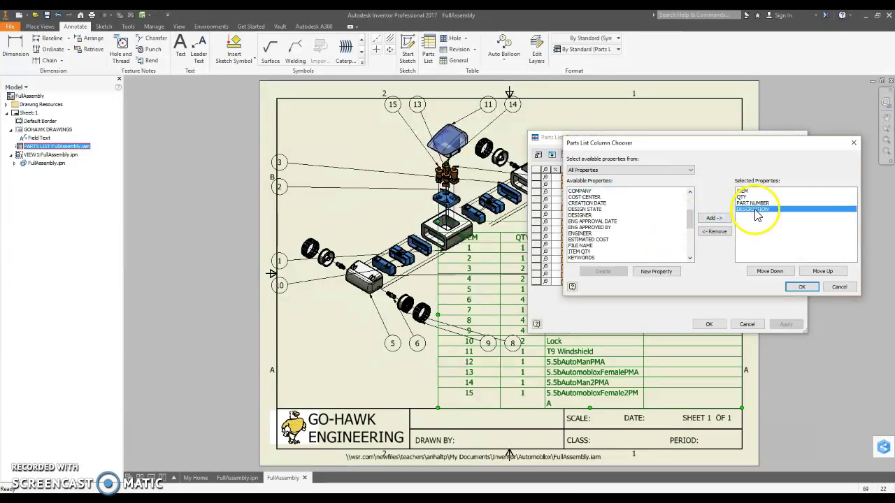
click(715, 233)
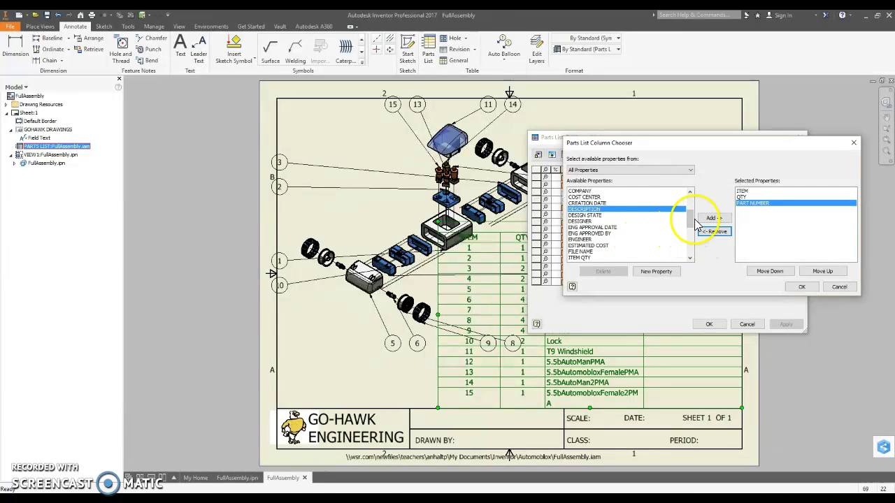
scroll(671, 223, down, 3)
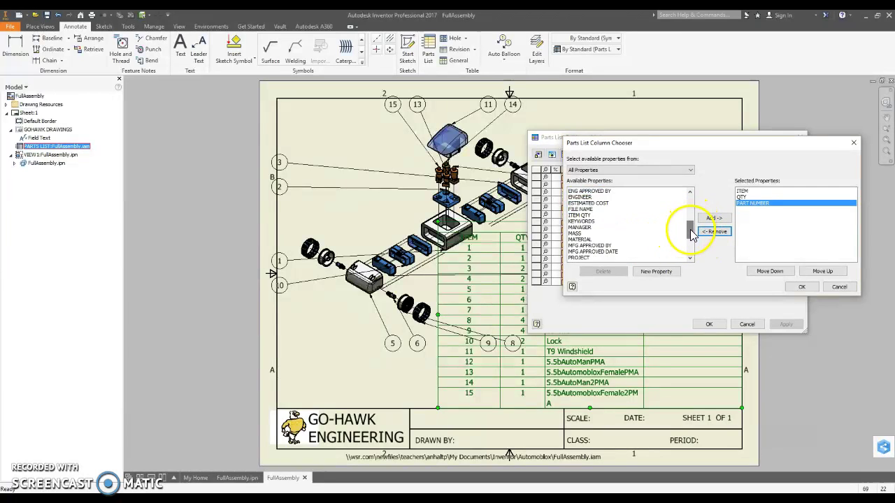
click(644, 233)
click(713, 218)
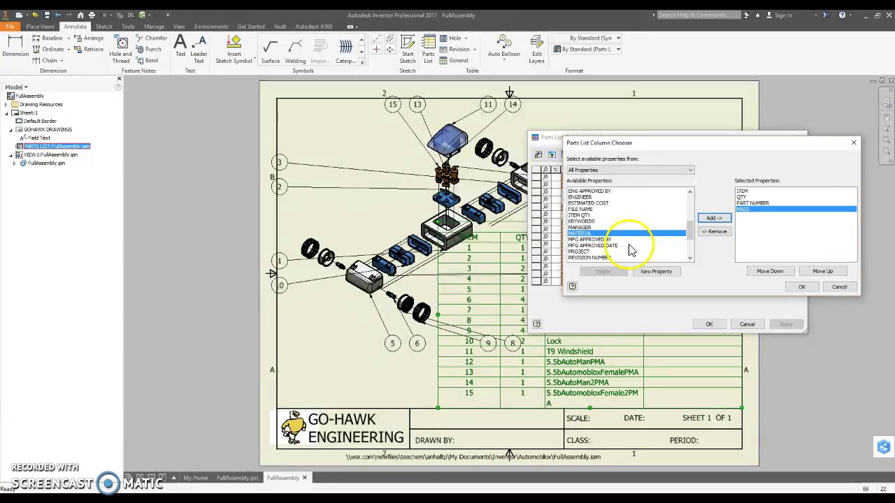
click(721, 221)
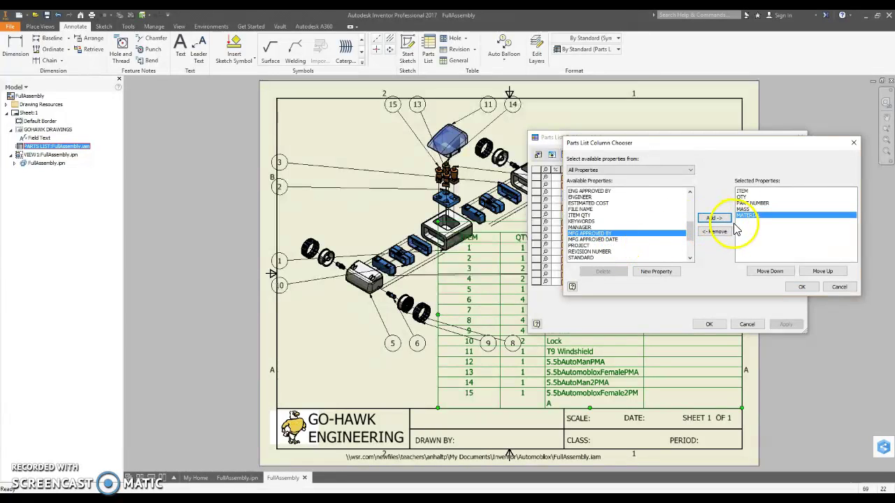
scroll(637, 254, down, 3)
click(608, 251)
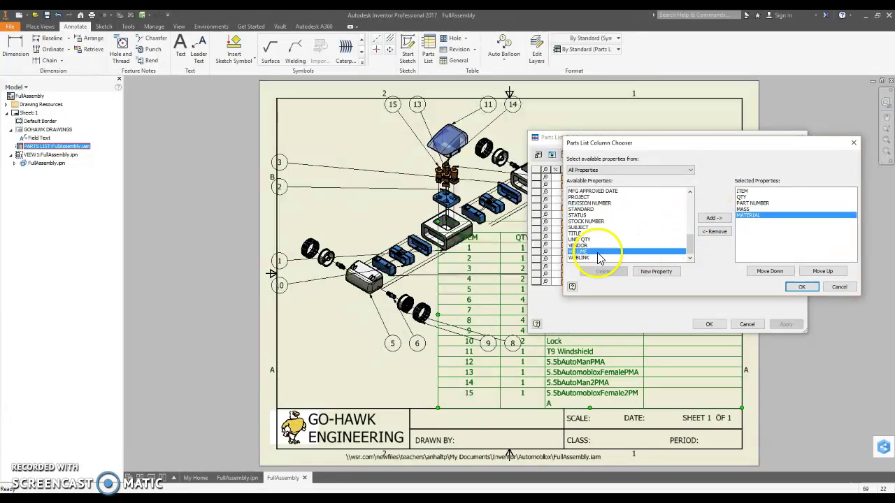
click(715, 219)
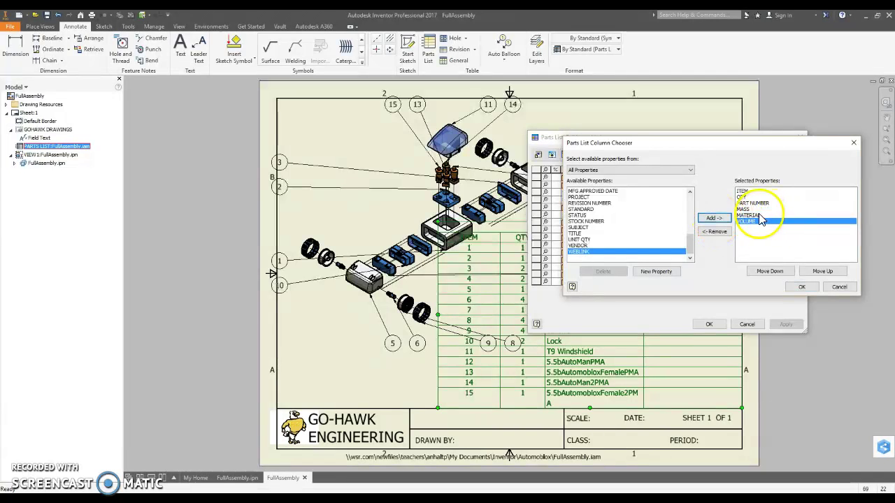
click(753, 216)
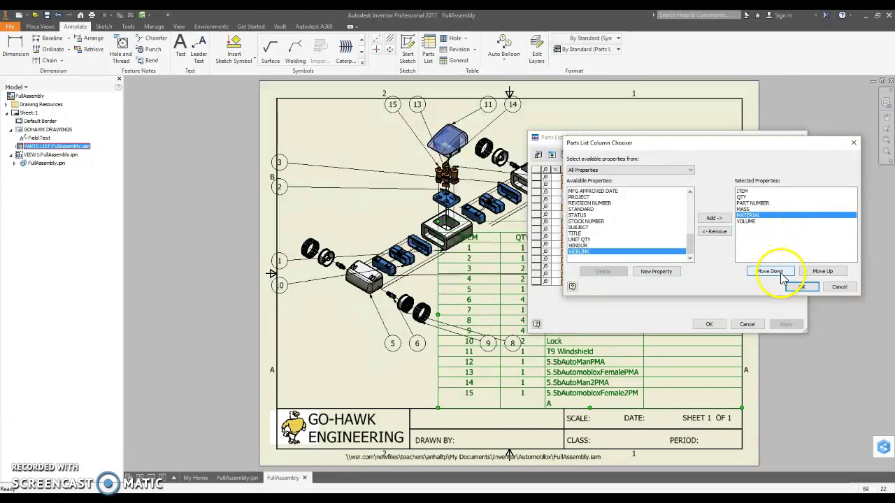
click(830, 271)
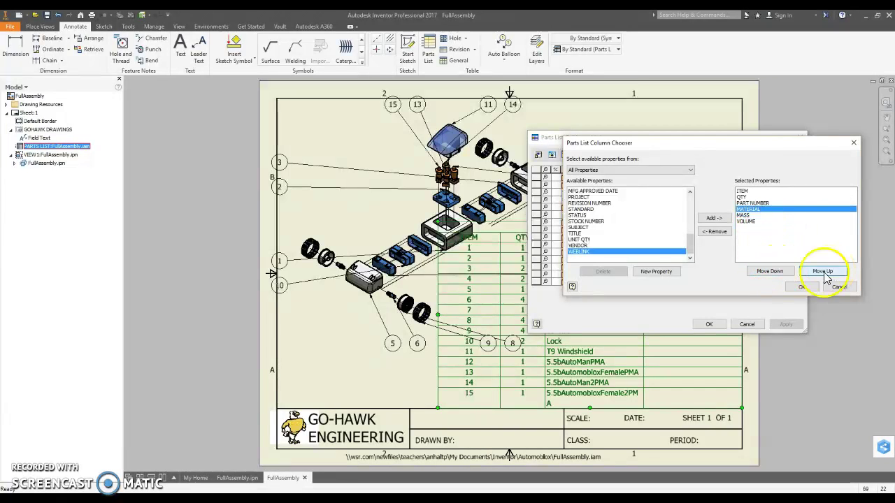
- Confirm the column selection and apply it so the parts list shows MATERIAL, MASS and VOLUME
click(801, 287)
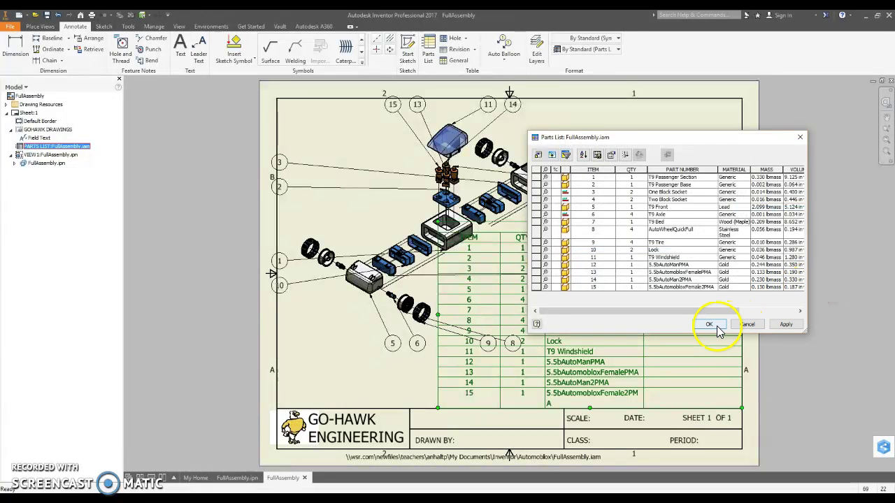
click(786, 326)
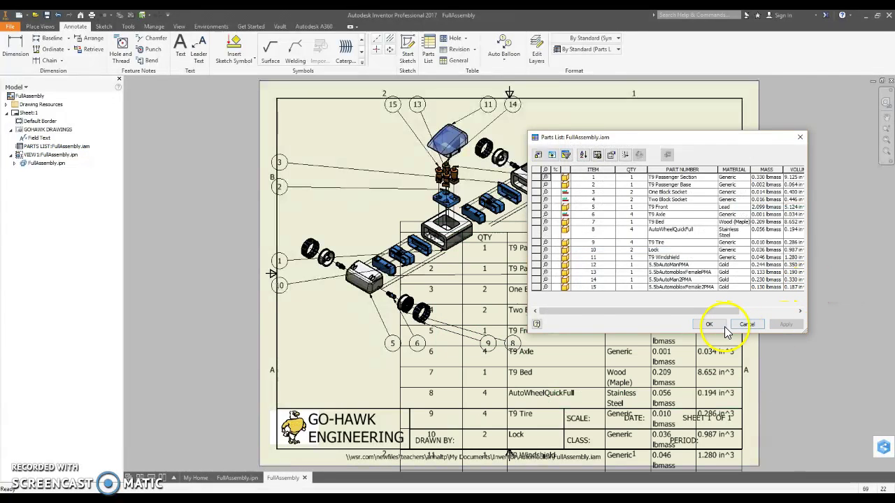
click(713, 325)
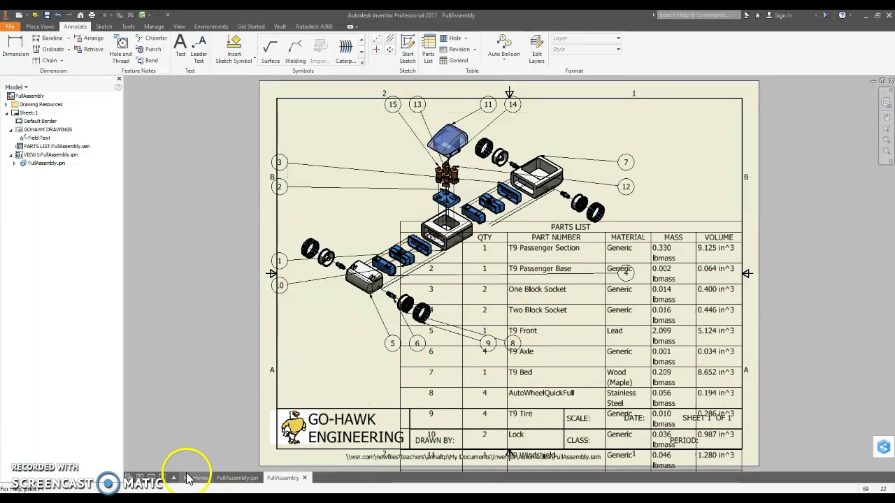
- Open T9 Front.ipt from Recent Documents on the My Home page
mouse_move(189, 479)
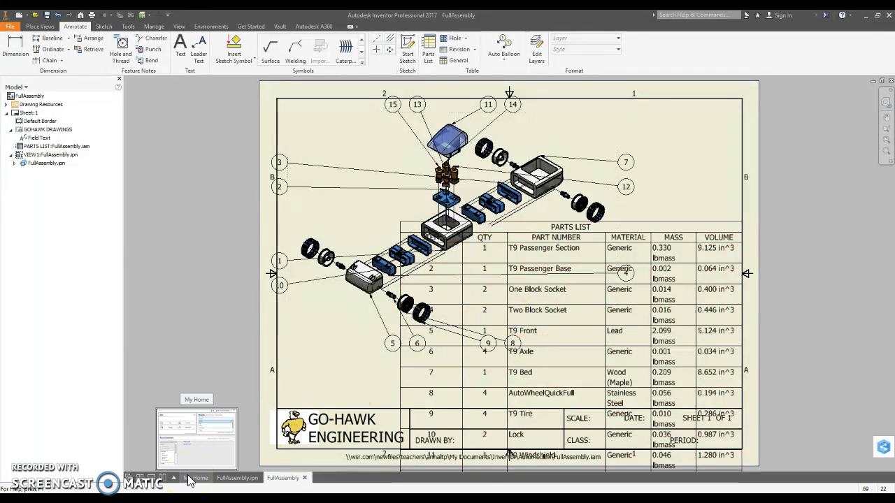
click(190, 479)
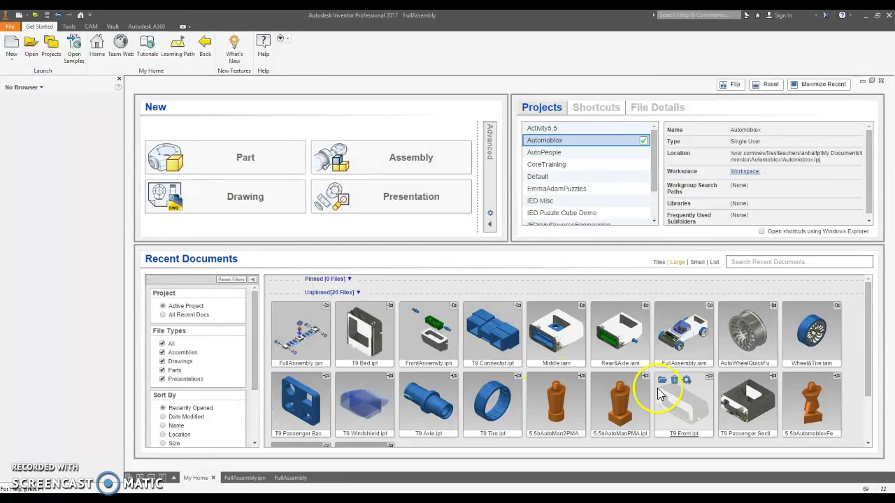
click(669, 405)
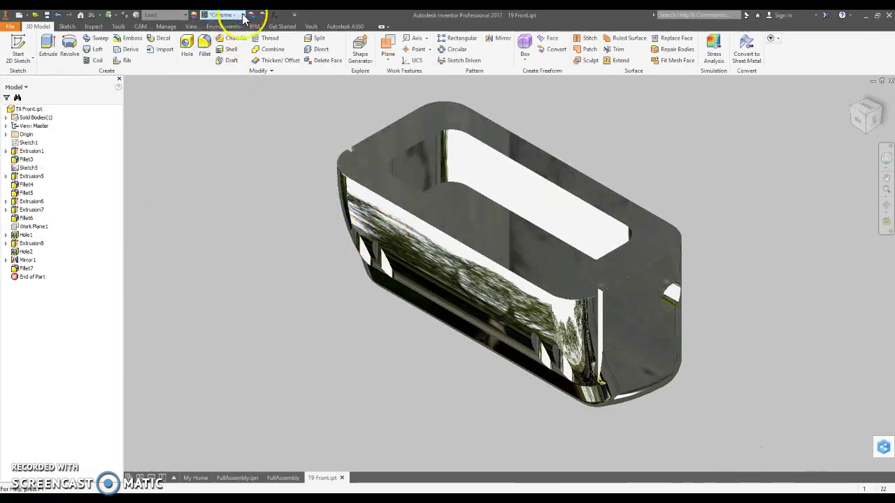
- Change T9 Front's material from Lead to Wood (Maple), check the drawing, then close the part
click(185, 16)
scroll(193, 210, down, 5)
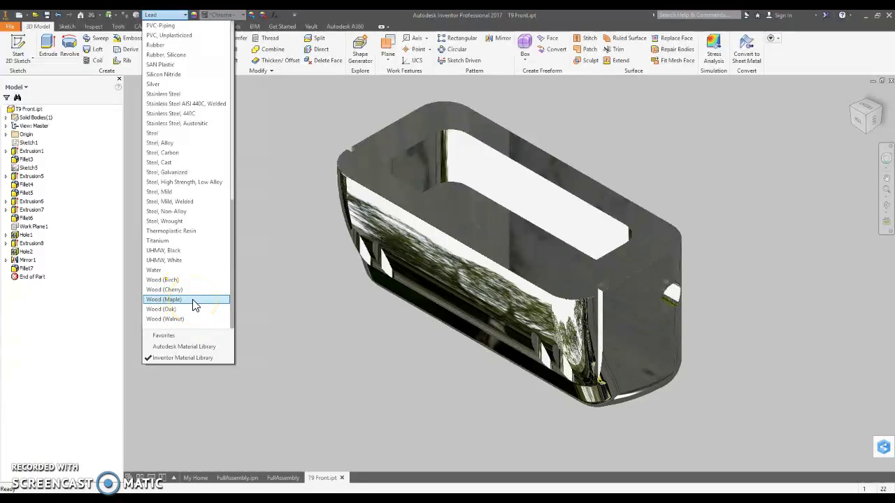
click(194, 301)
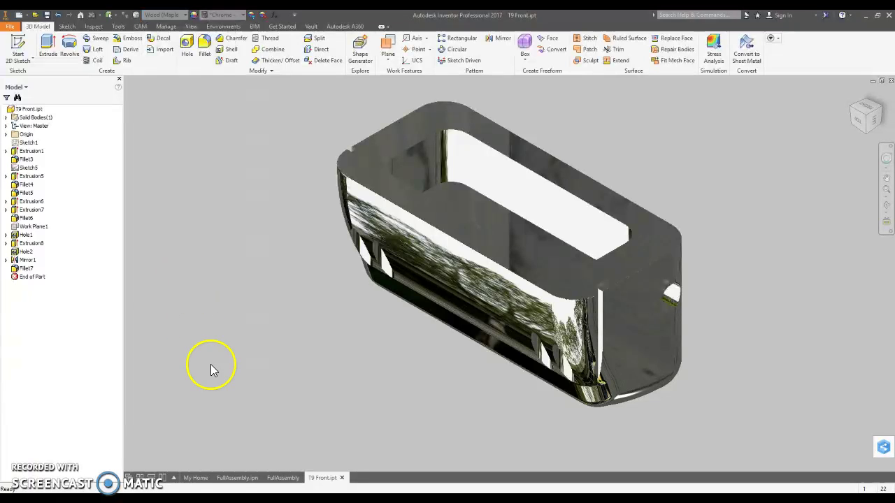
click(278, 478)
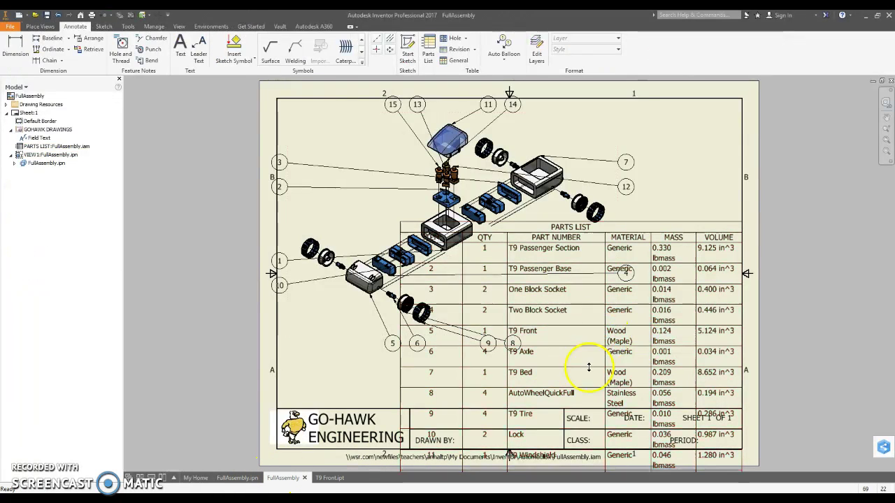
click(330, 478)
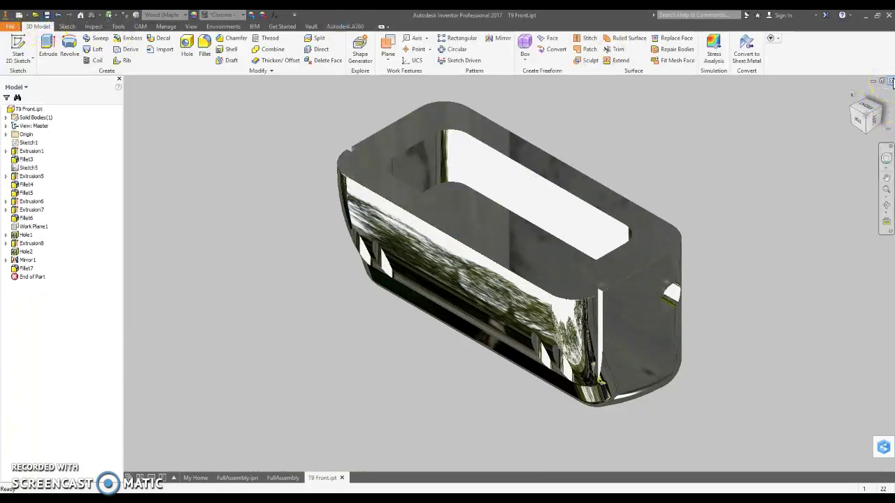
click(890, 81)
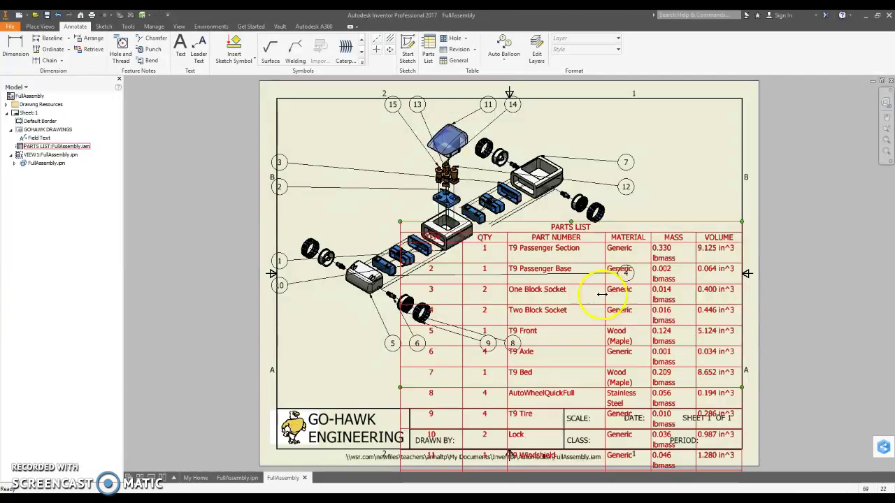
- Widen the MATERIAL and PART NUMBER columns so rows fit one line, and nudge the list lower
drag(604, 299, 585, 299)
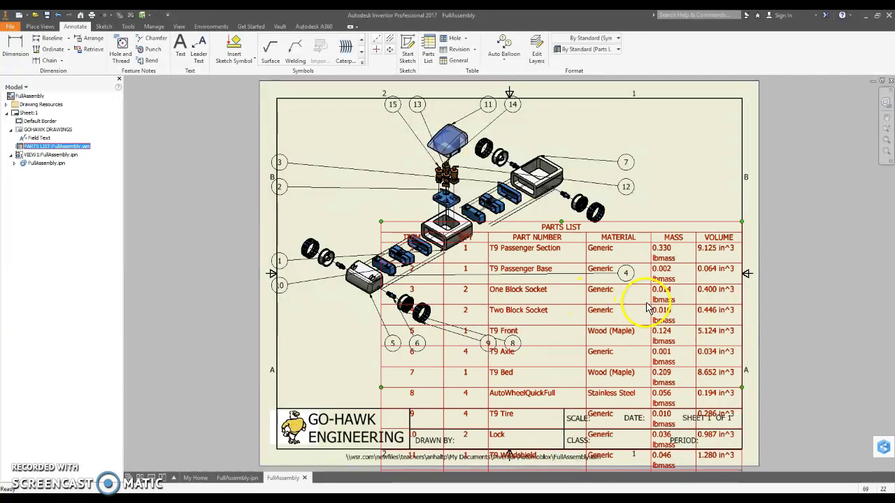
mouse_move(639, 289)
mouse_down()
mouse_move(631, 299)
mouse_move(636, 289)
mouse_up()
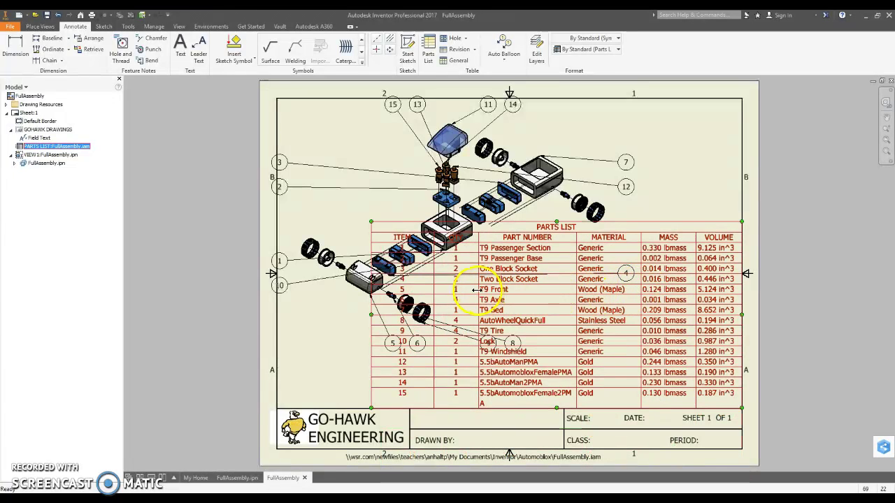
drag(475, 289, 471, 285)
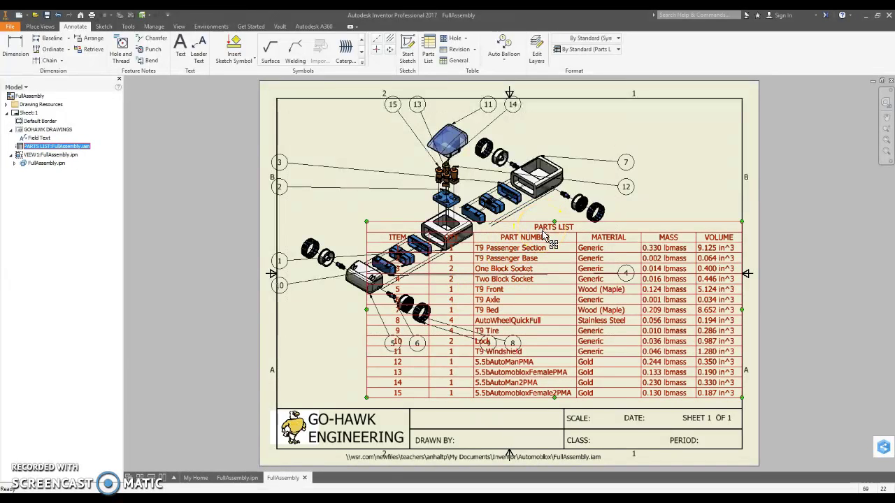
drag(545, 233, 546, 243)
click(646, 216)
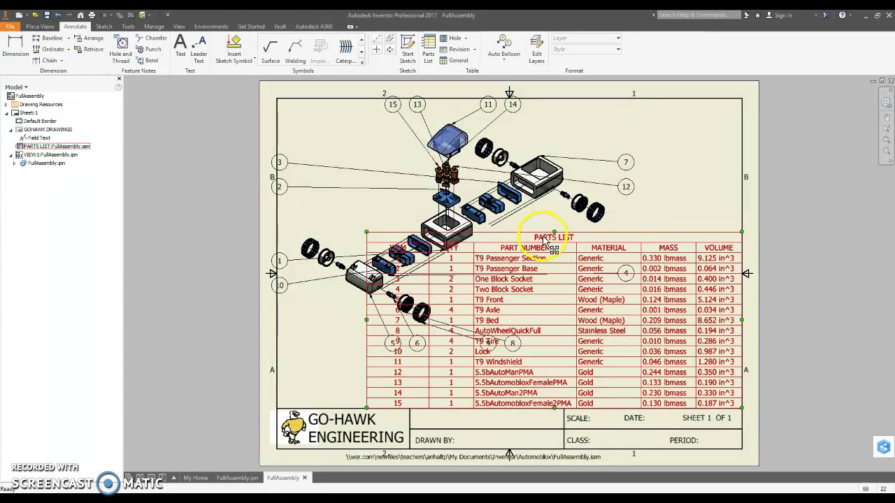
- In the parts list style, set the Note Text data height to 0.100 in and save
right_click(546, 244)
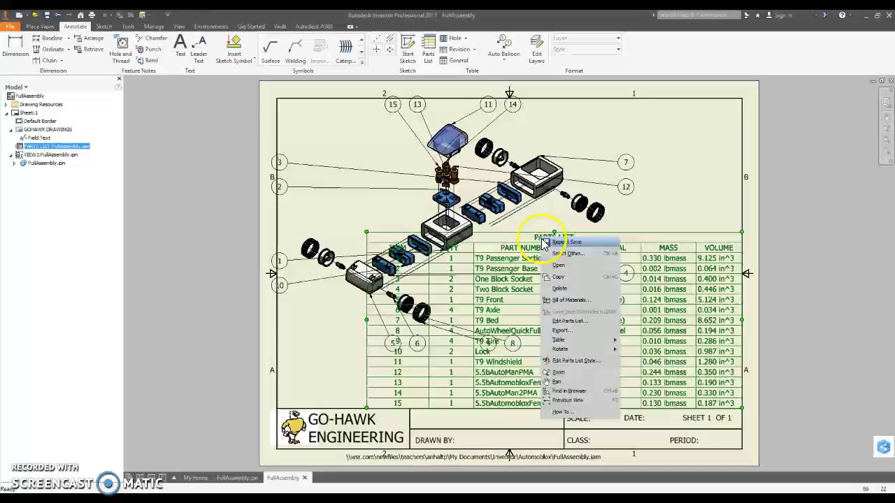
click(589, 370)
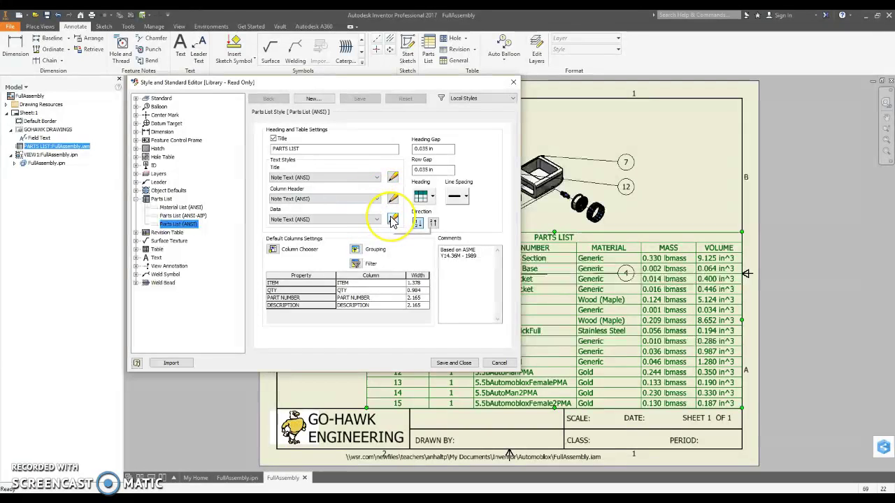
click(392, 221)
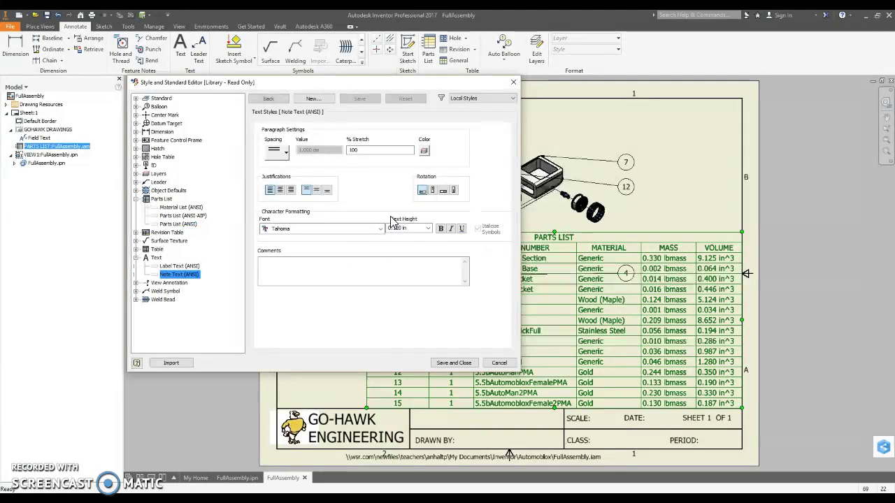
click(428, 229)
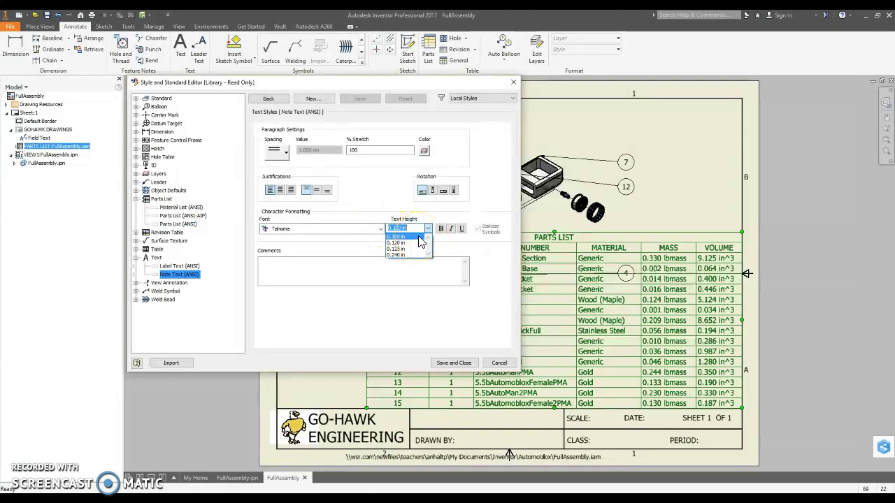
click(419, 239)
click(449, 358)
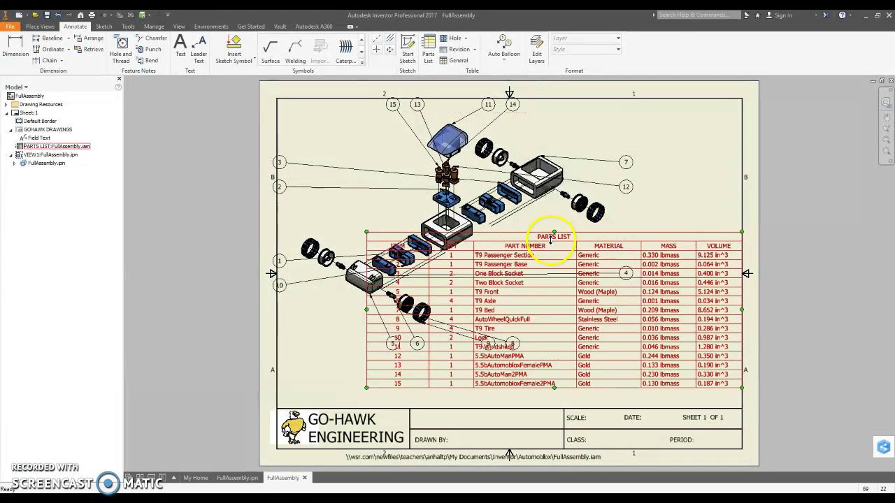
- Move the parts list down and narrow its MASS, MATERIAL, PART NUMBER and ITEM columns
drag(553, 242, 553, 258)
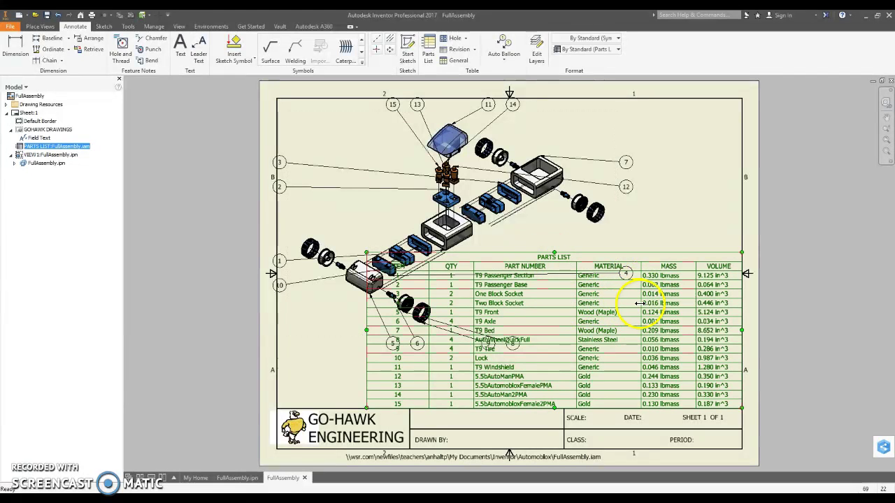
drag(640, 302, 713, 302)
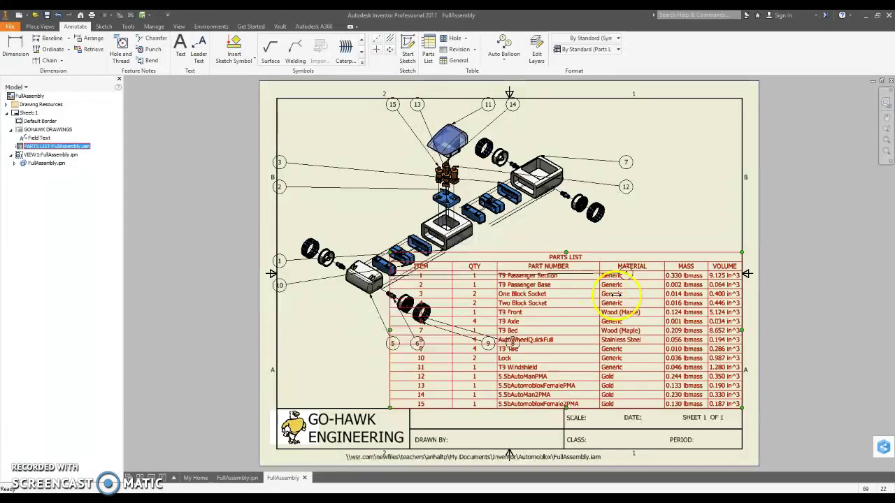
drag(616, 295, 620, 295)
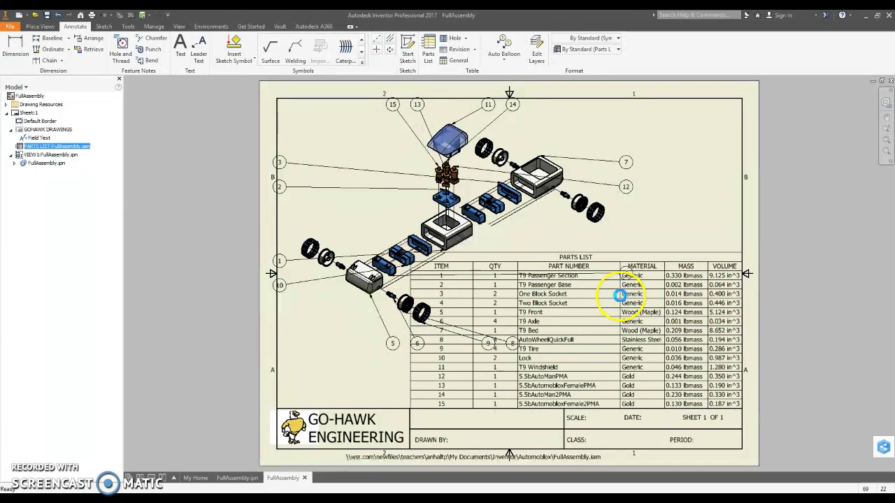
mouse_move(516, 311)
mouse_down()
mouse_move(530, 311)
mouse_move(491, 308)
mouse_move(513, 309)
mouse_up()
drag(454, 306, 492, 302)
right_click(645, 206)
click(650, 205)
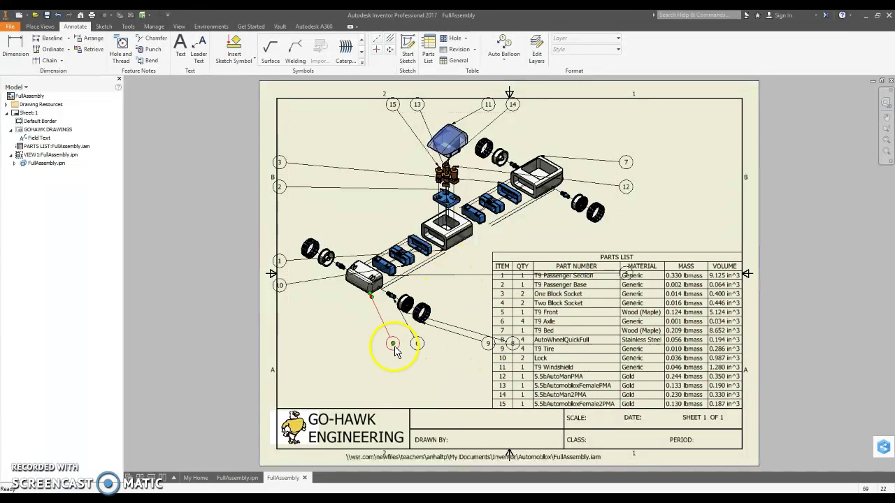
- Drag balloons 5, 6, 9, 8, 10, 4, 1 and 12 close to their parts, off the parts list
drag(394, 346, 328, 348)
drag(415, 349, 361, 347)
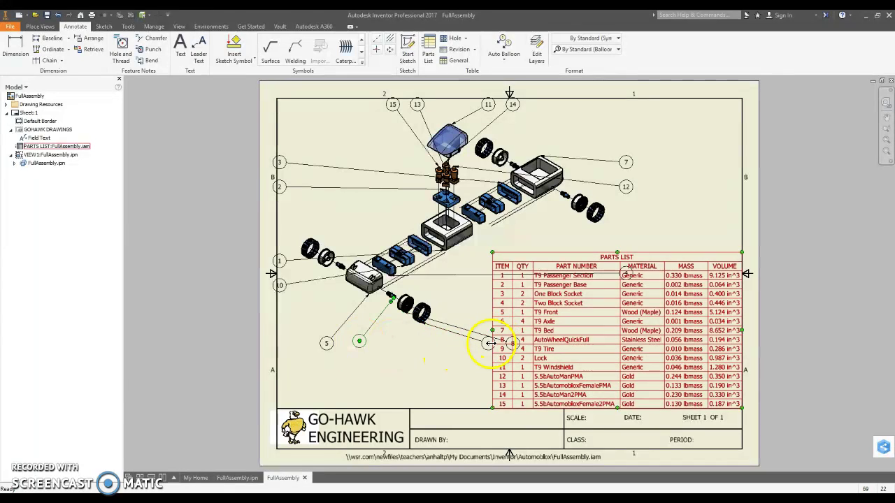
drag(490, 346, 435, 357)
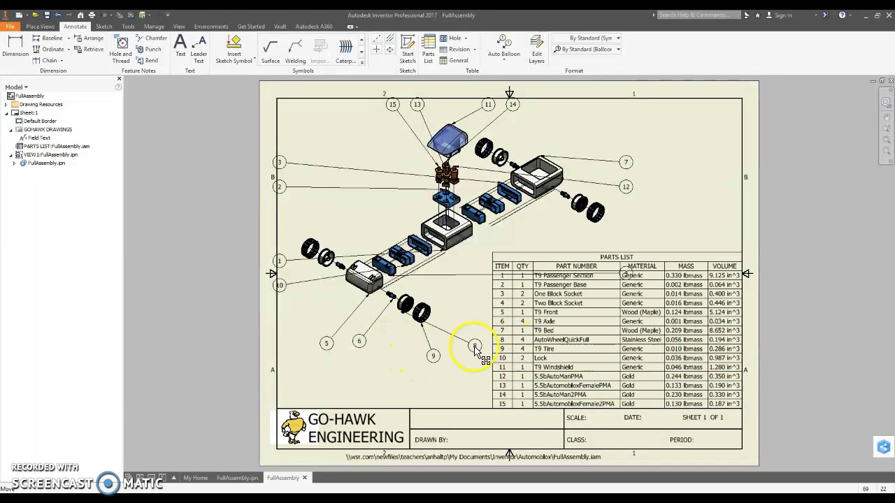
drag(472, 349, 390, 364)
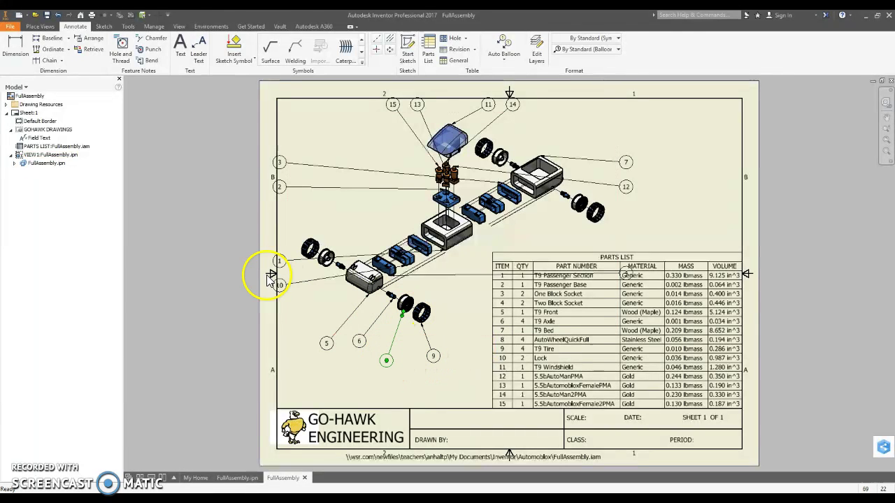
drag(280, 287, 462, 264)
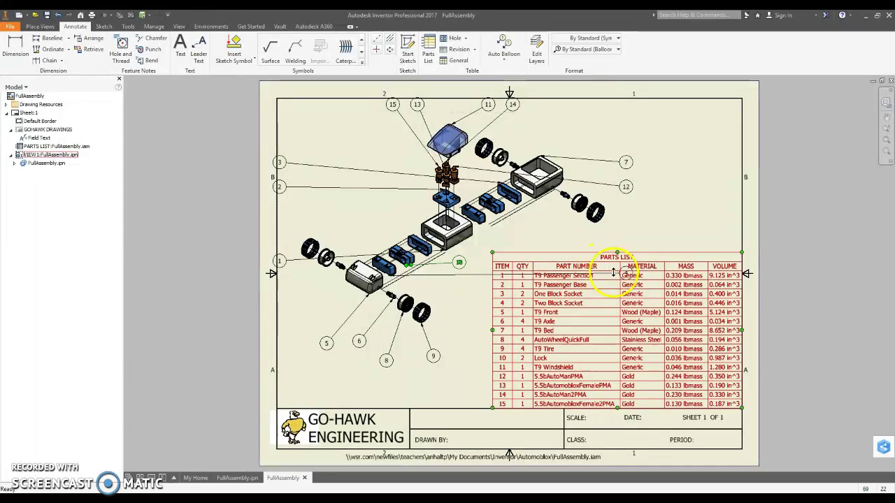
drag(627, 274, 465, 297)
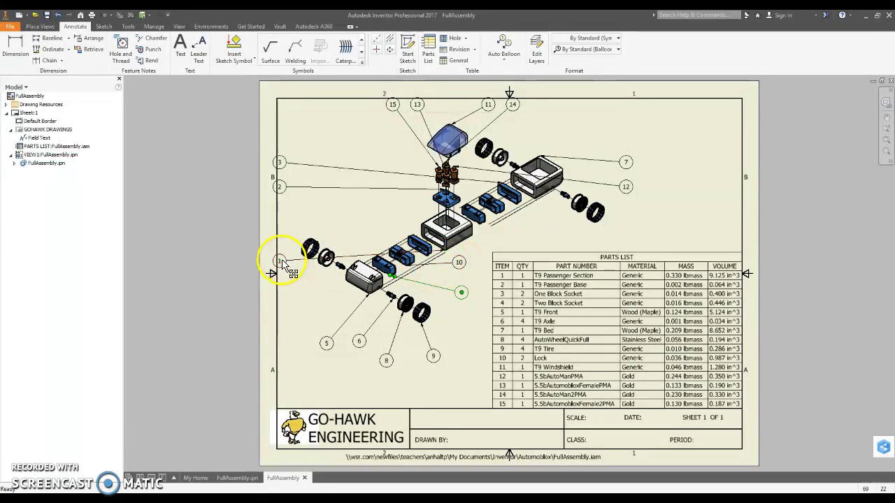
drag(282, 263, 522, 241)
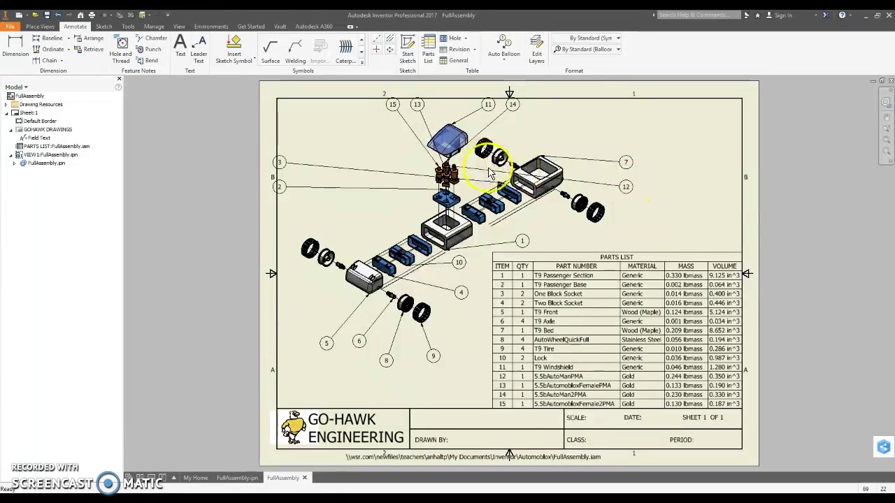
drag(628, 188, 477, 170)
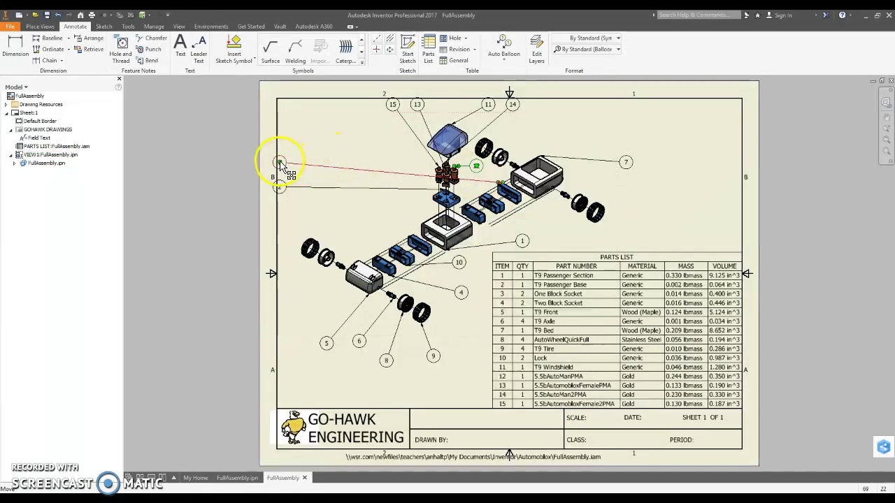
- Move balloons 3 and 2 in from the left border to sit beside the windshield
drag(280, 165, 472, 182)
drag(281, 188, 349, 191)
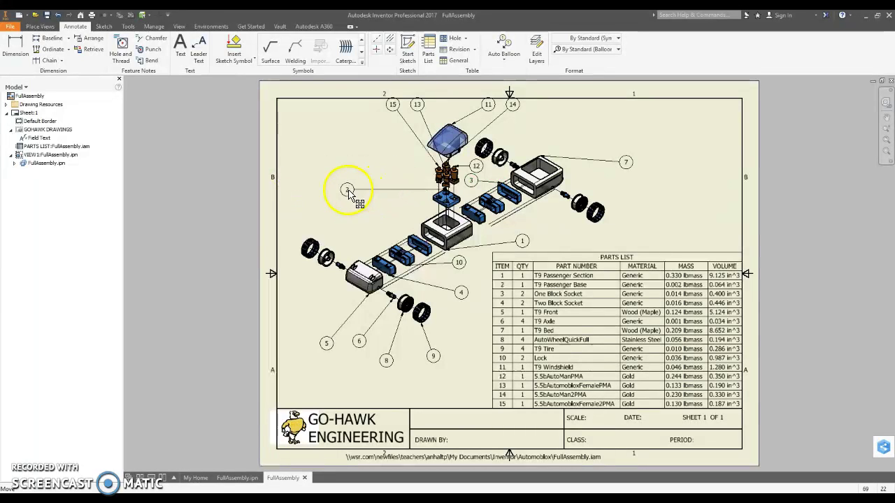
click(440, 196)
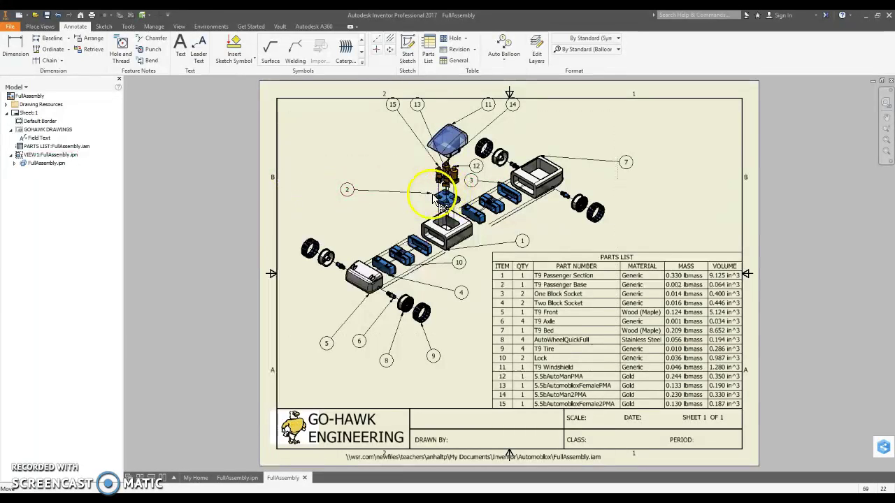
drag(441, 196, 438, 196)
click(387, 166)
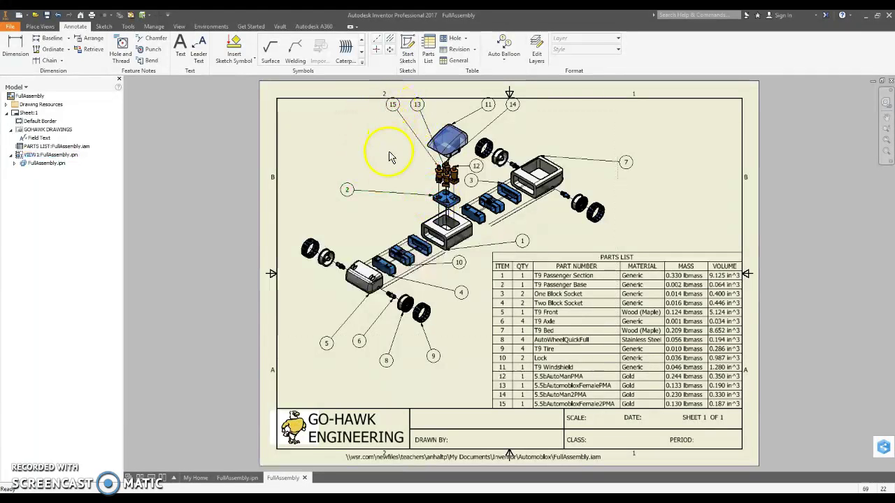
- Bring balloons 15, 13, 11 and 14 down around the windshield and move balloon 7 above the rear section
drag(392, 105, 373, 157)
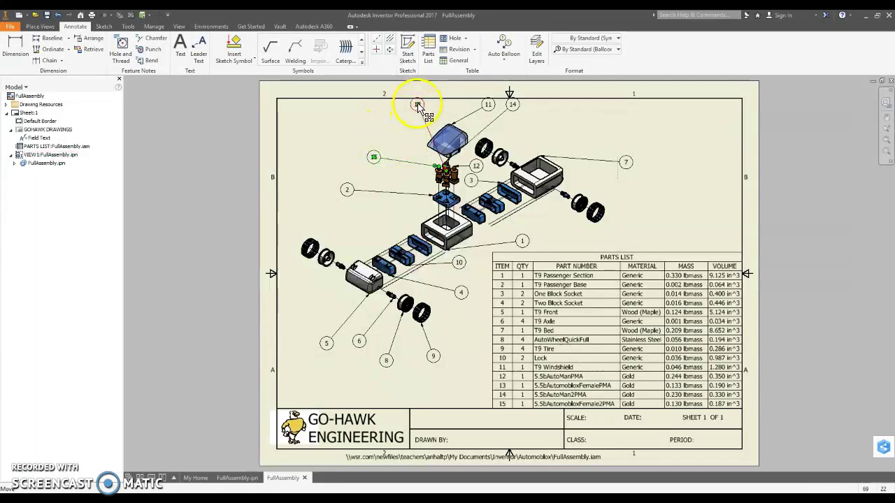
drag(418, 107, 394, 134)
drag(488, 103, 473, 114)
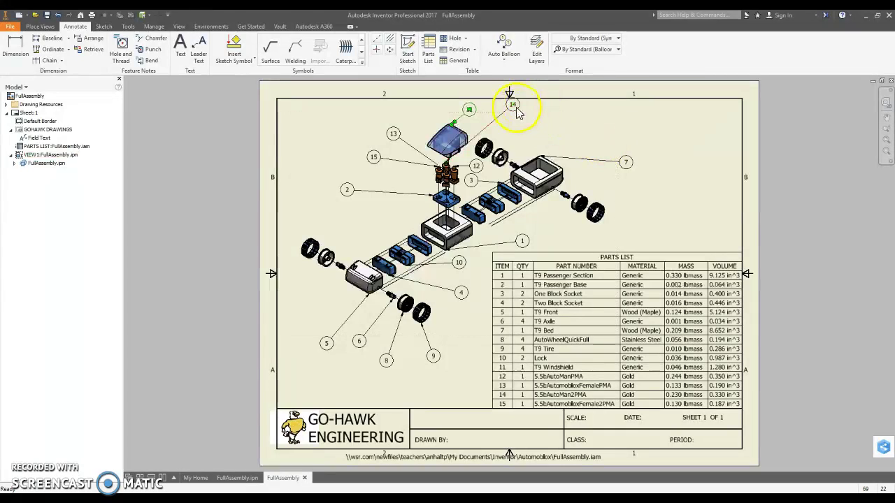
drag(514, 106, 523, 118)
drag(626, 162, 571, 123)
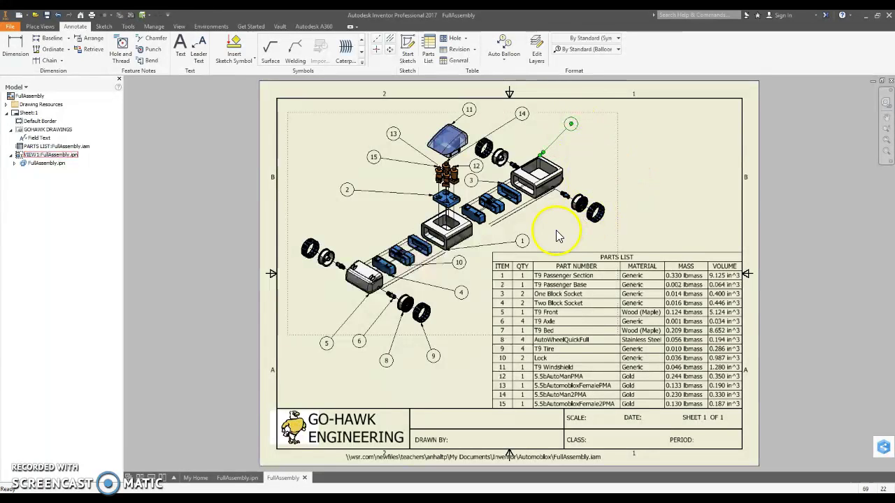